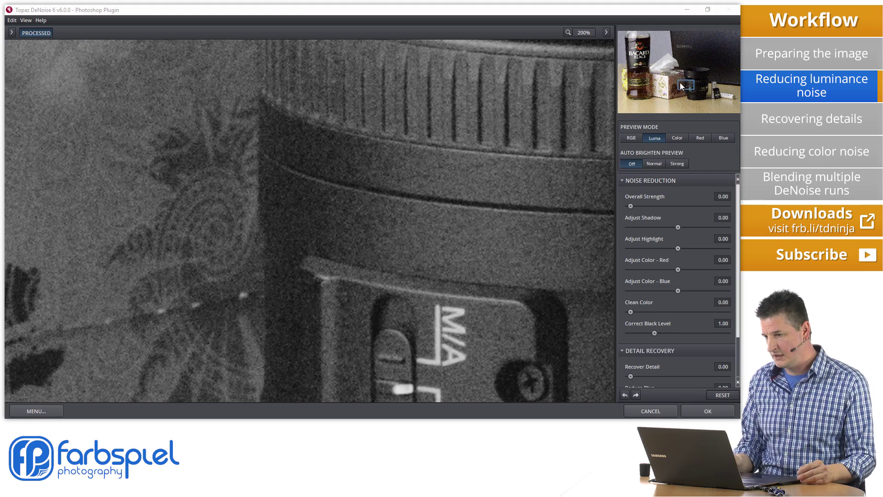
- Set the noise reduction Overall Strength to 0.22, judging it on the bottle label in the luma preview
left_click_drag(680, 84, 631, 51)
left_click(433, 192)
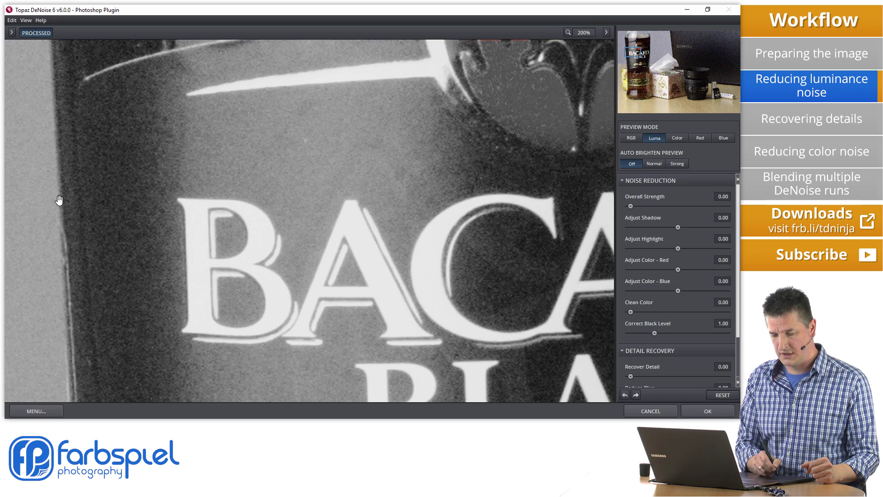
left_click_drag(59, 196, 83, 198)
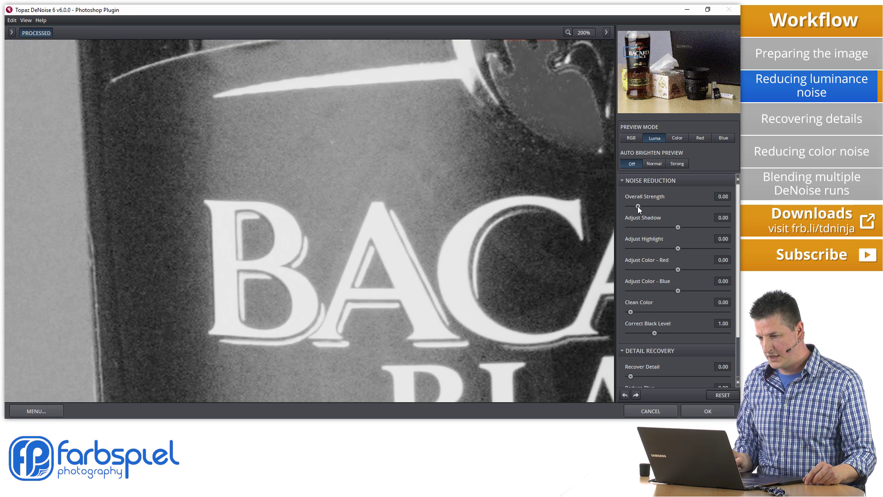
left_click_drag(638, 206, 642, 206)
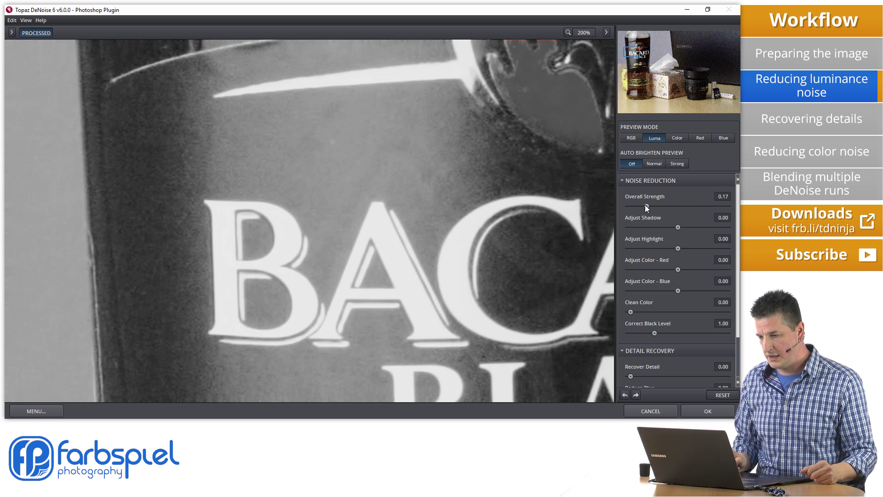
left_click_drag(647, 205, 650, 206)
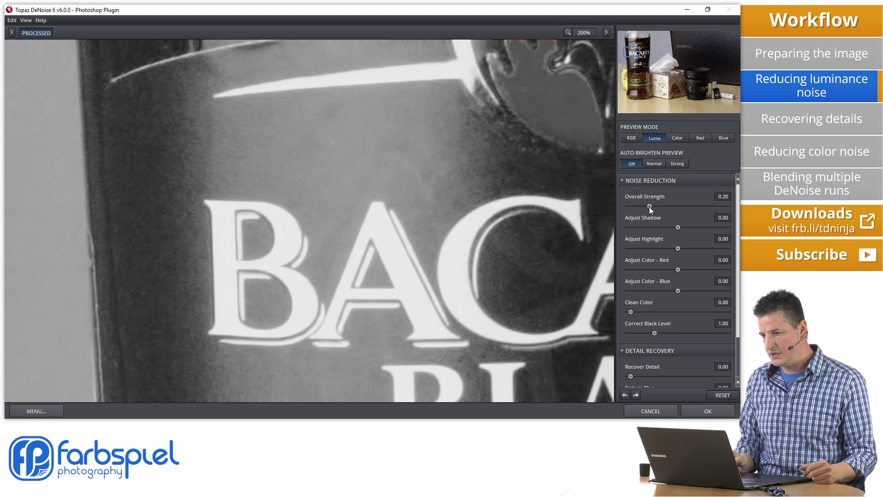
left_click_drag(650, 206, 652, 210)
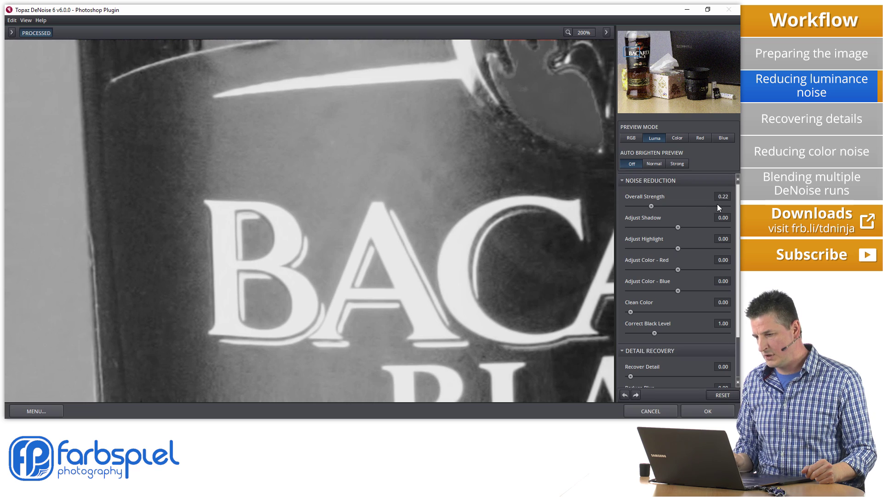
- Compare the original and processed luma previews of the bottle label to judge the noise reduction
left_click(332, 167)
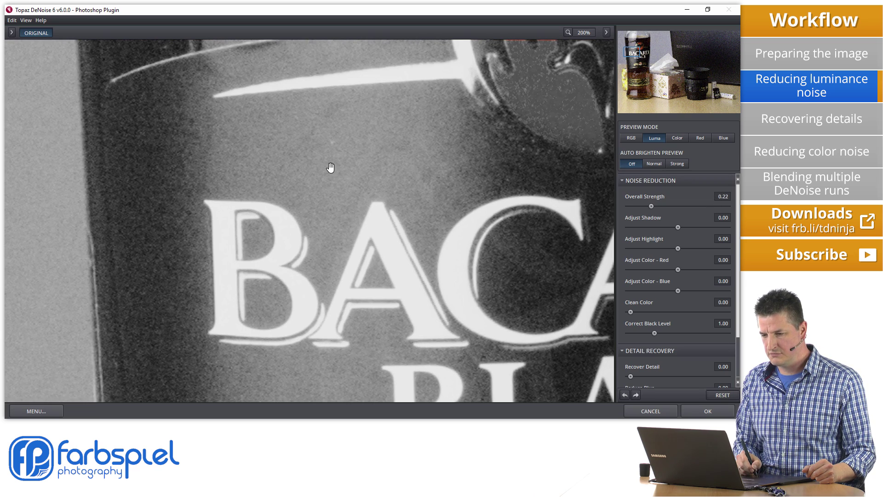
left_click(335, 169)
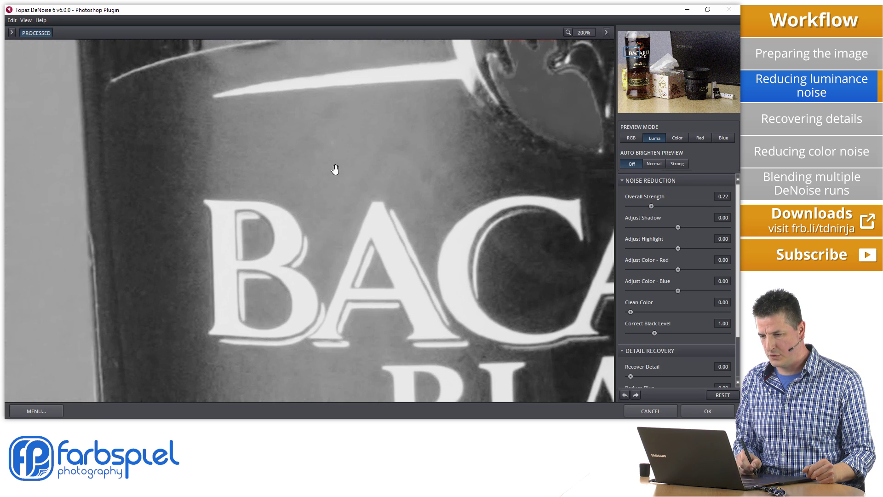
left_click(348, 175)
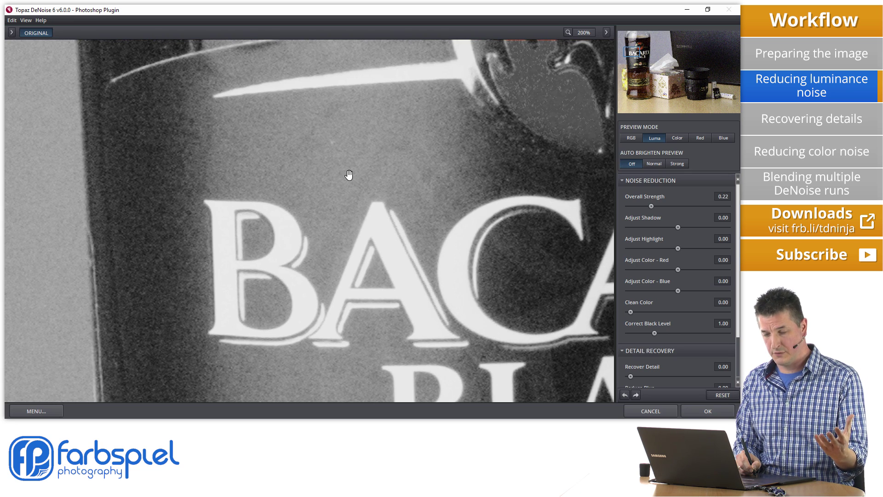
left_click_drag(349, 175, 353, 173)
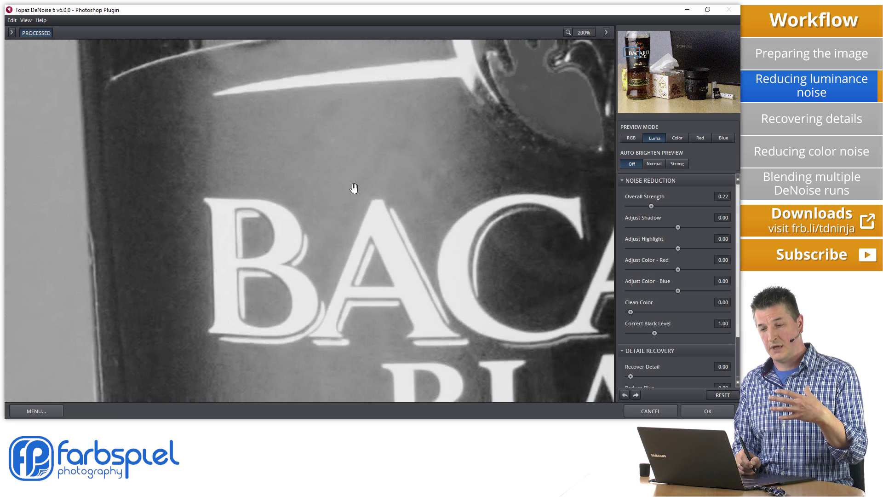
left_click(371, 174)
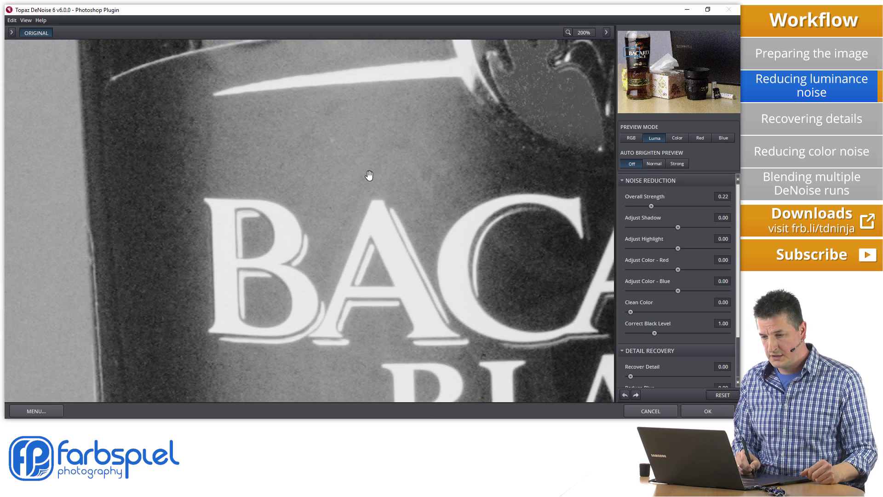
left_click(371, 175)
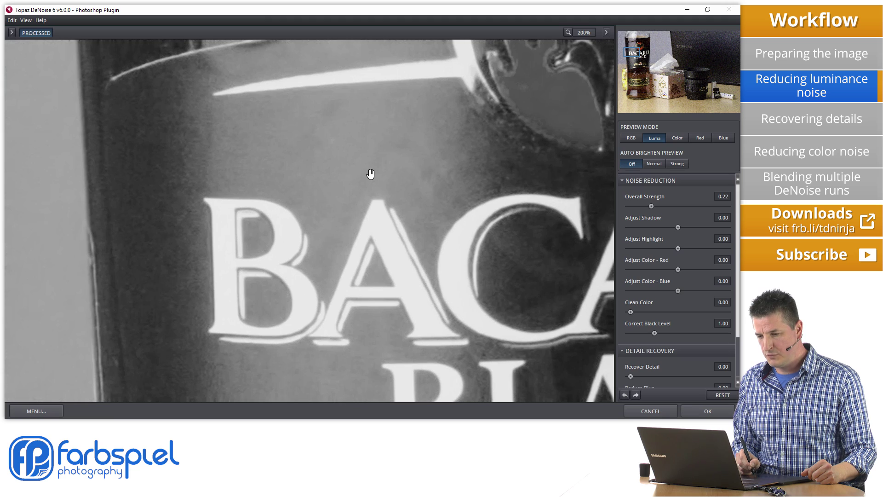
left_click(370, 174)
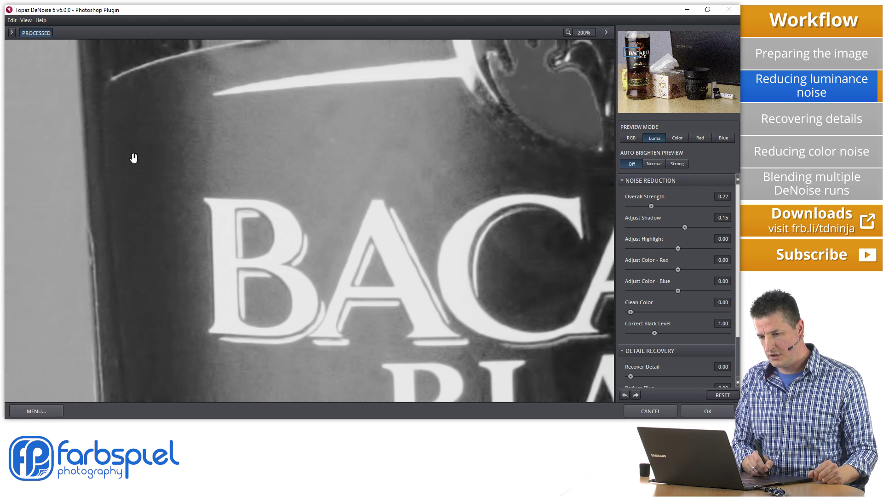
- Set Adjust Shadow to 0.15 and check the dark areas of the bottle label against the original
left_click(687, 226)
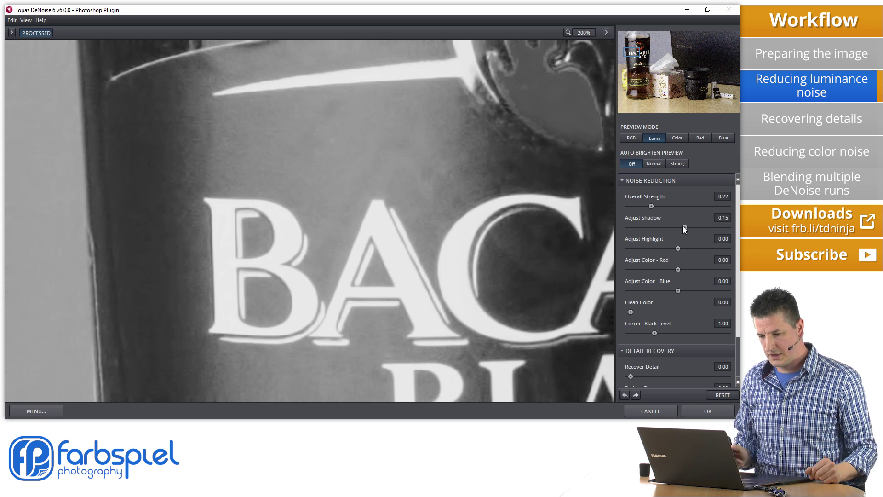
left_click(352, 165)
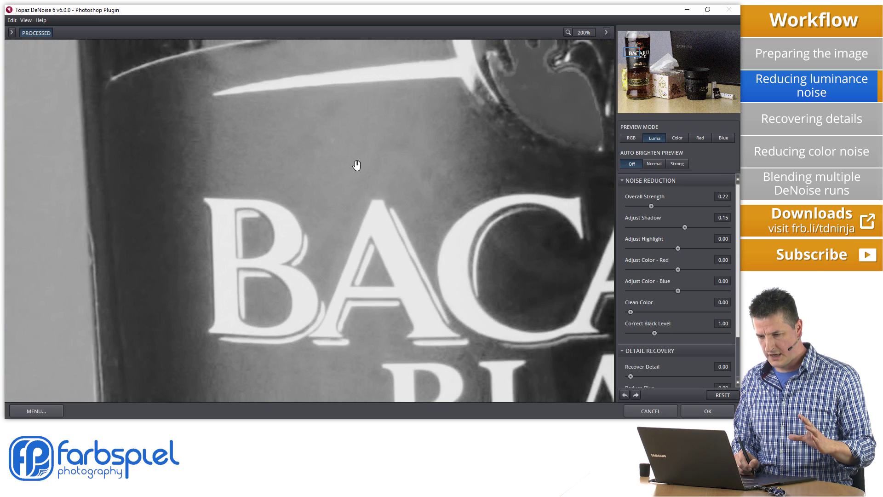
left_click_drag(356, 164, 357, 165)
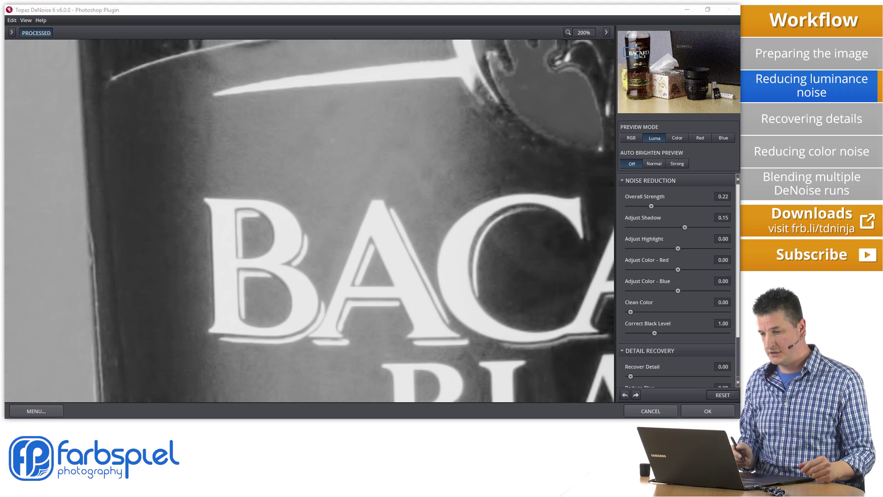
- Examine the bright side of the tissue box, comparing its fine pattern in the original and processed previews
left_click(638, 57)
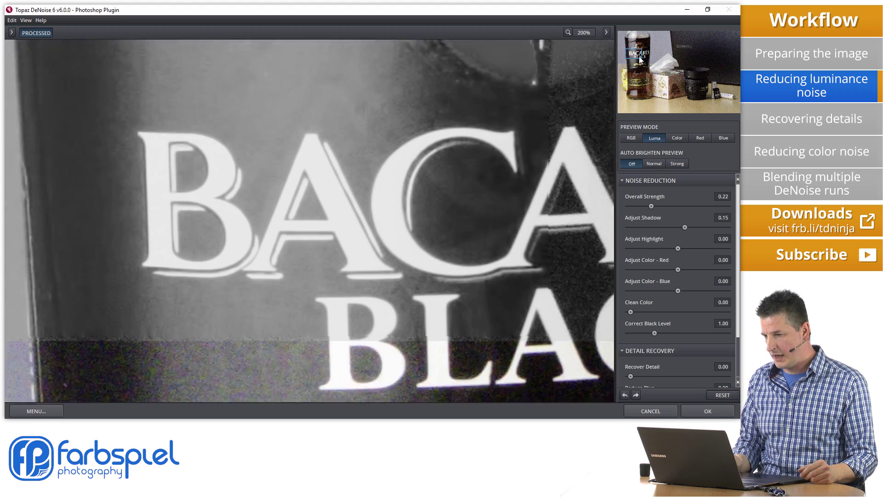
left_click_drag(639, 56, 665, 95)
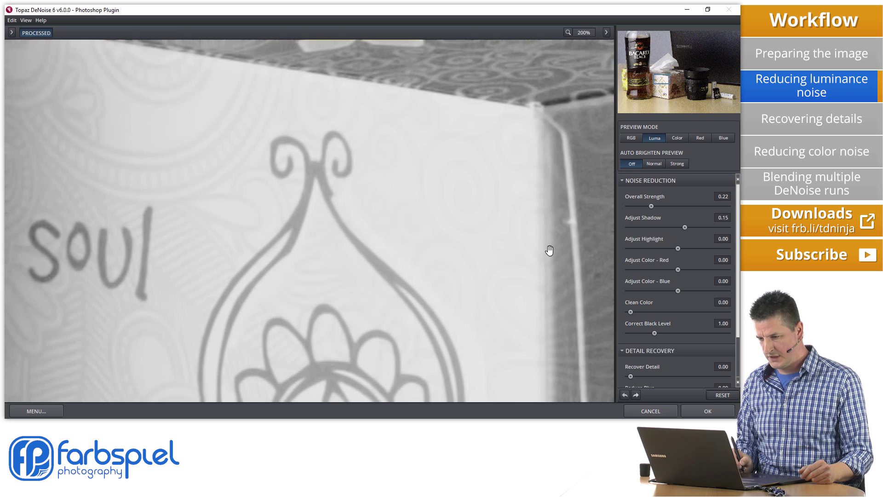
left_click_drag(520, 244, 481, 207)
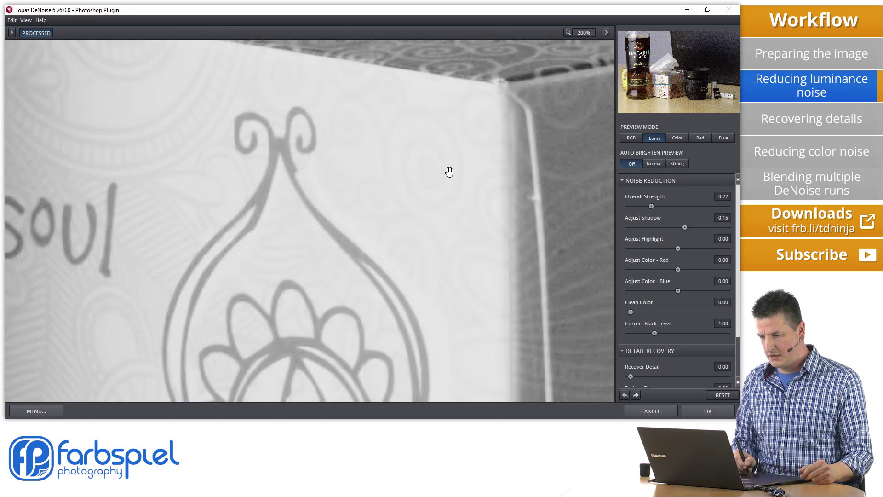
left_click(476, 188)
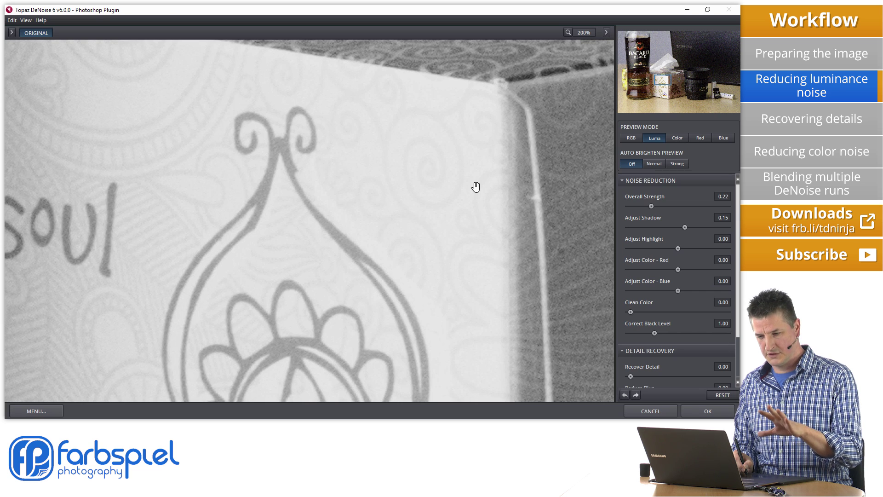
left_click_drag(475, 186, 477, 188)
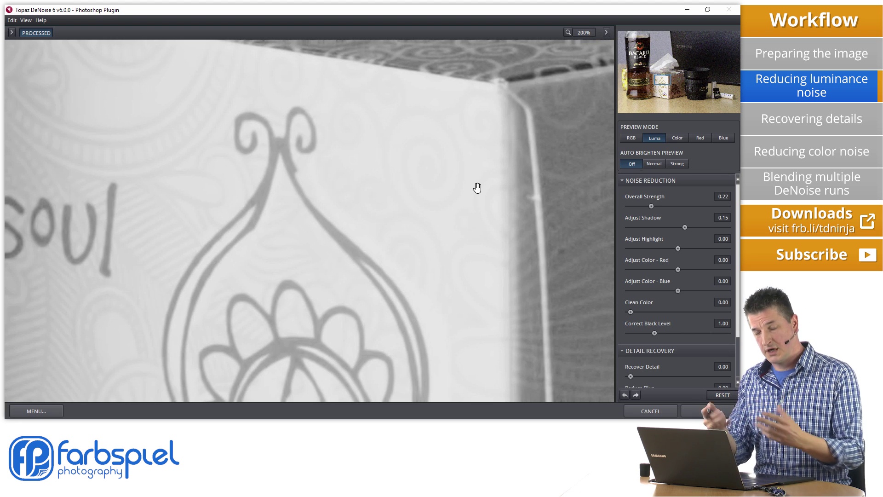
left_click_drag(481, 179, 484, 179)
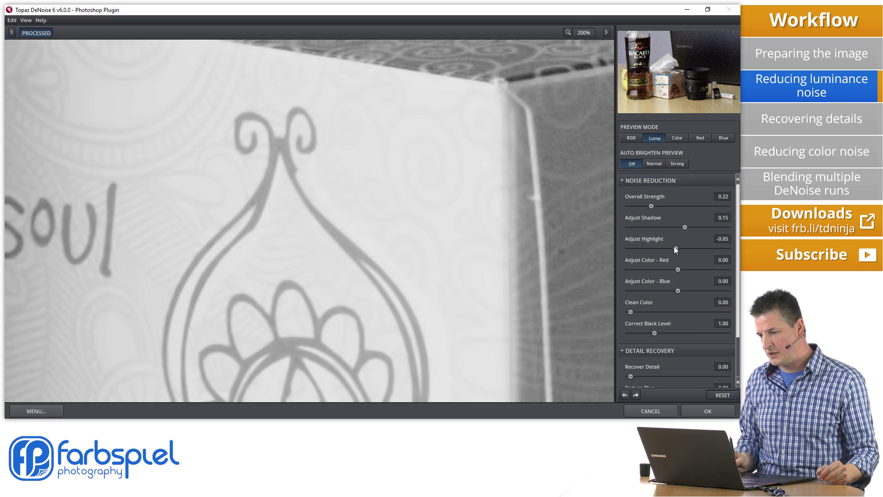
- Set Adjust Highlight to -1.00 and check the tissue box's bright pattern against the original
left_click_drag(674, 248, 605, 255)
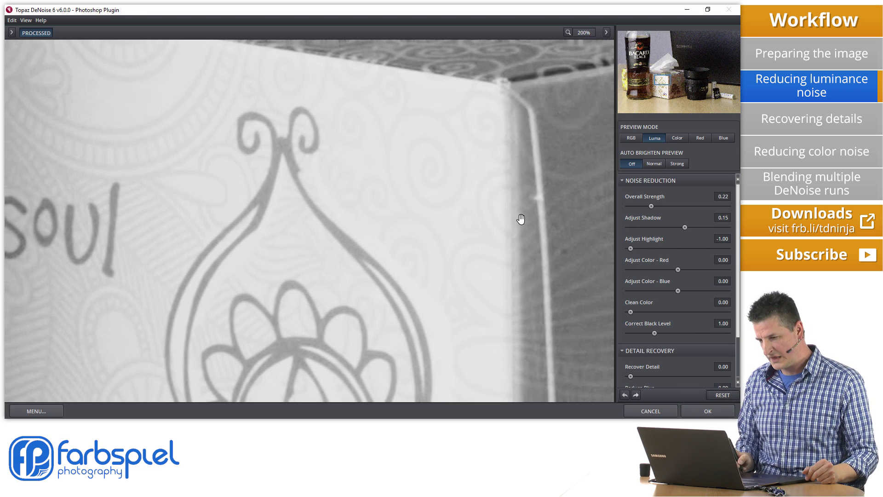
left_click(463, 226)
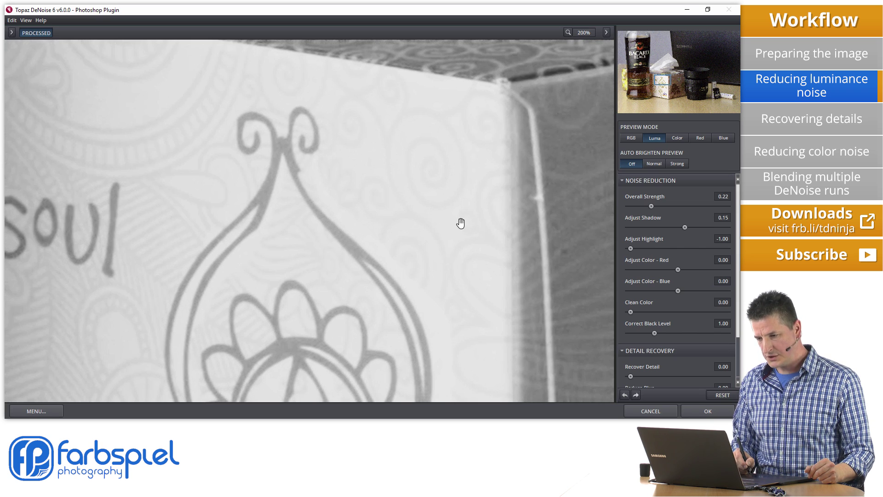
left_click(461, 224)
left_click(460, 223)
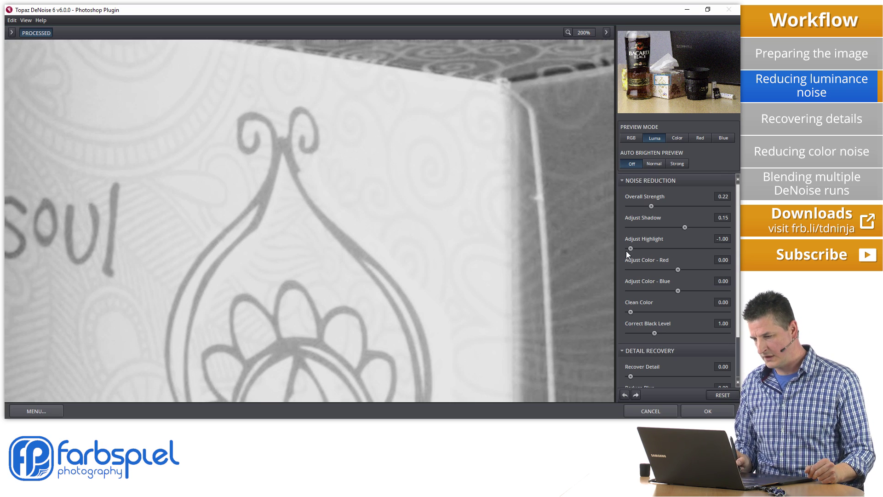
left_click_drag(633, 248, 634, 250)
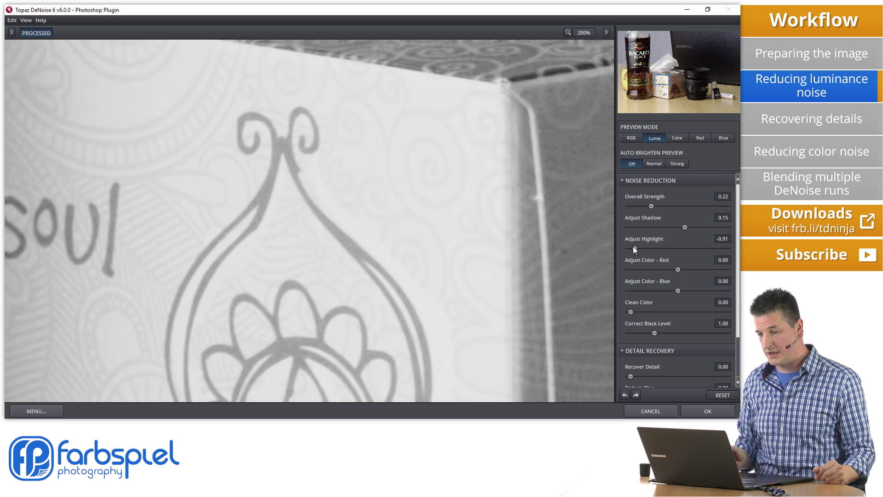
left_click_drag(637, 249, 642, 249)
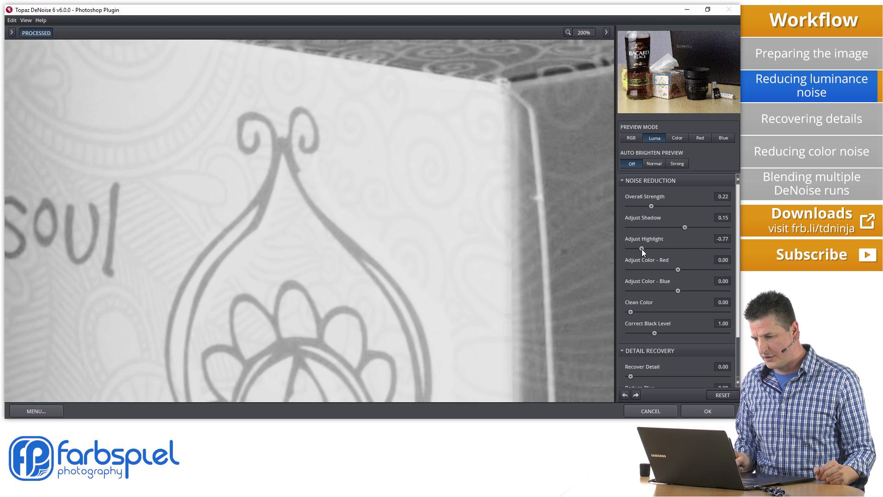
left_click_drag(641, 250, 631, 248)
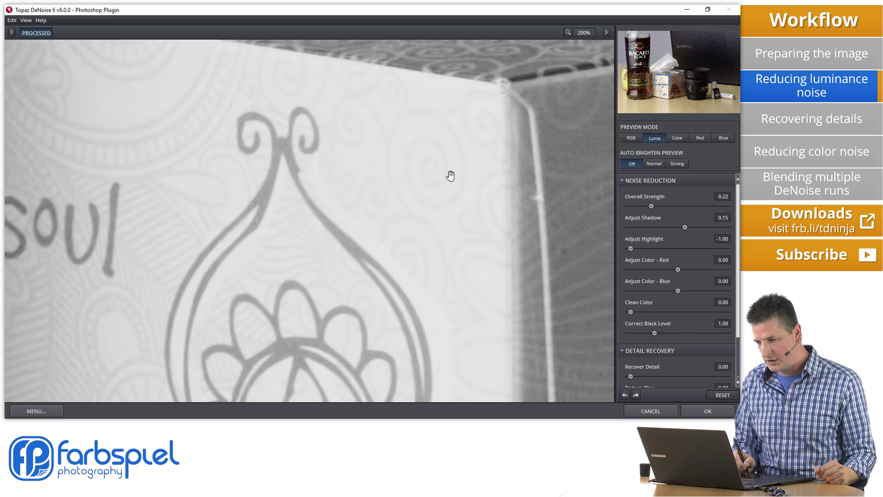
left_click_drag(420, 181, 422, 184)
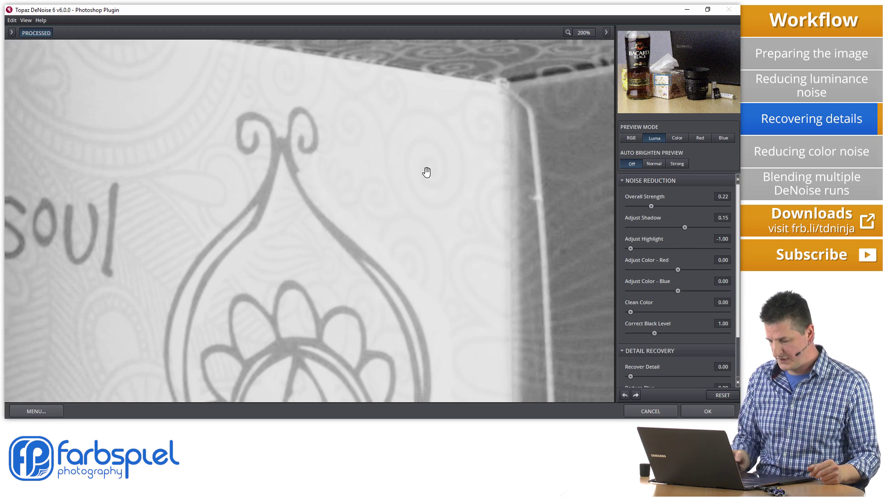
- Set Recover Detail to 0.22, judging it on the BACARDI lettering of the bottle label
left_click_drag(663, 84, 639, 57)
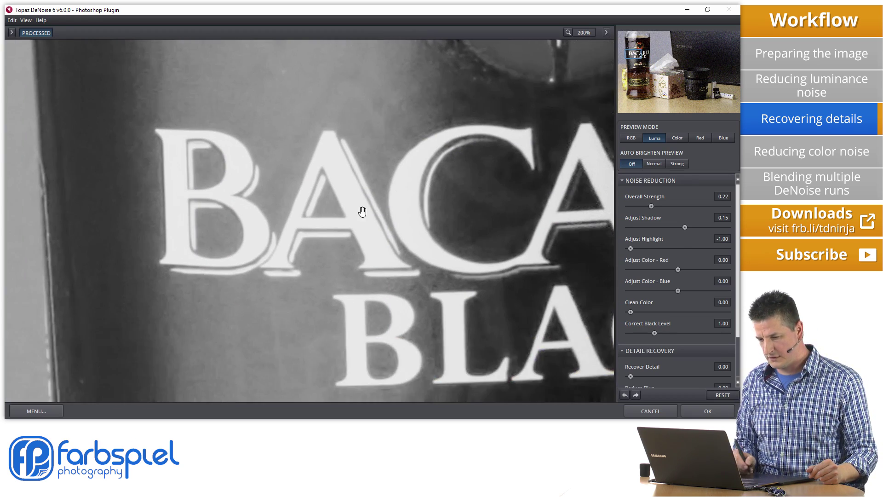
left_click_drag(404, 228, 412, 256)
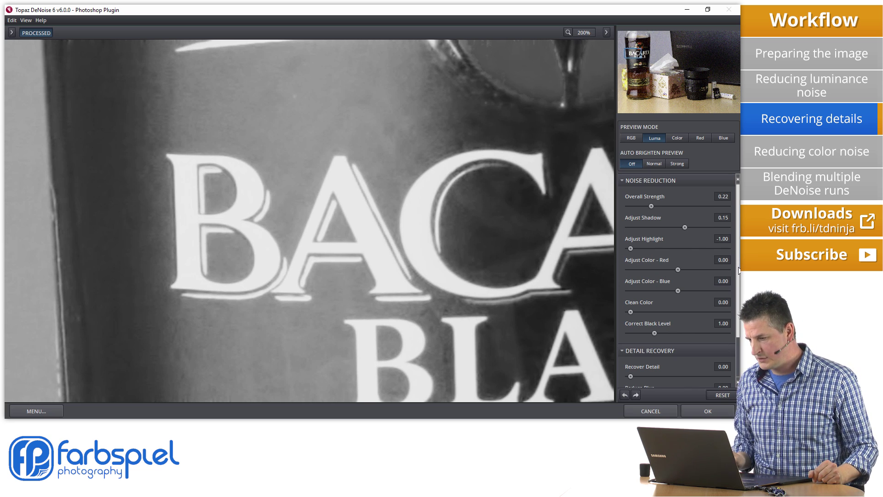
scroll(738, 304, "down", 3)
scroll(737, 305, "down", 1)
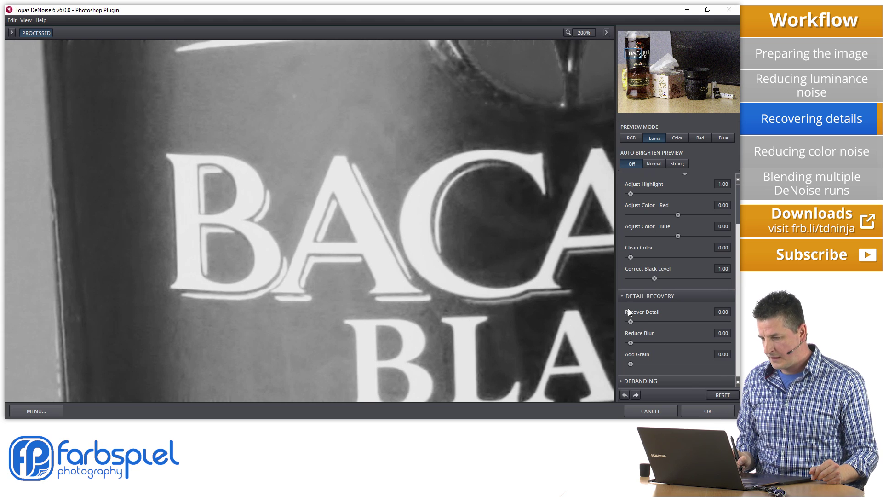
left_click_drag(631, 322, 725, 321)
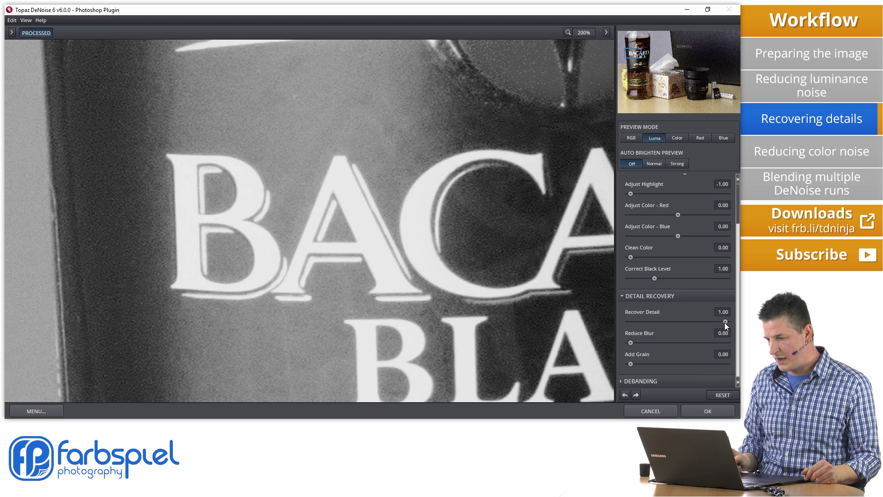
left_click_drag(725, 322, 660, 322)
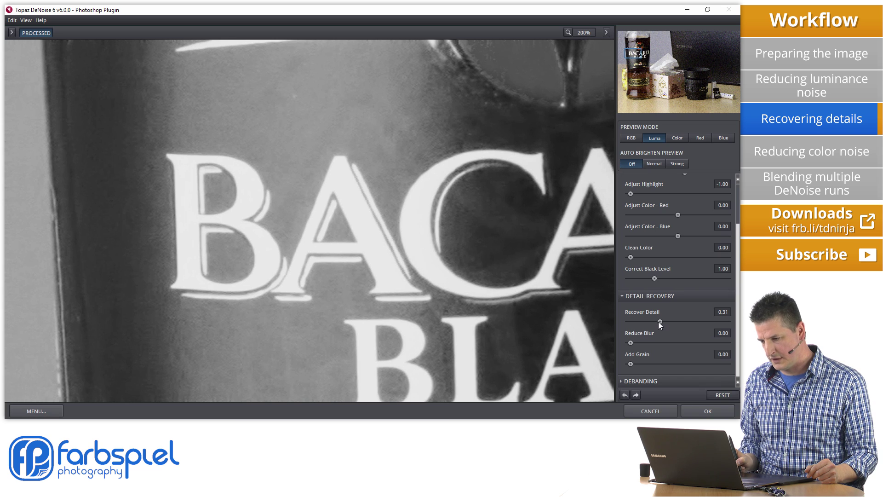
left_click_drag(658, 321, 652, 321)
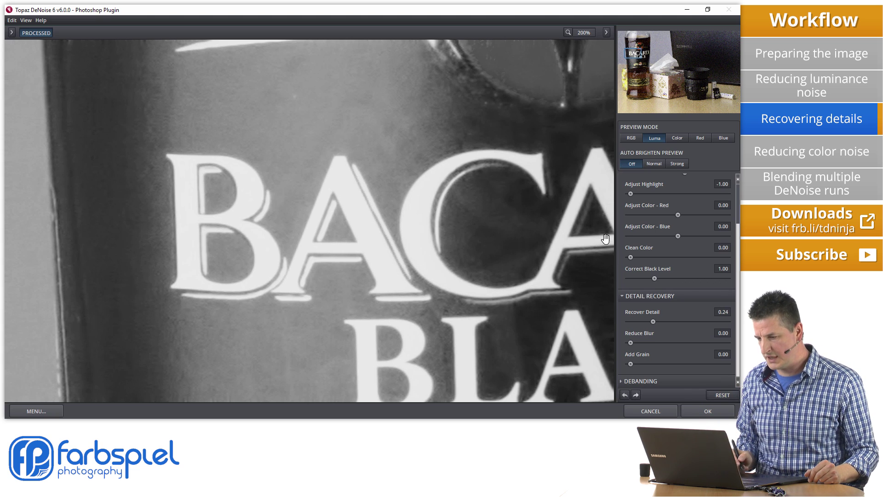
left_click_drag(652, 321, 650, 321)
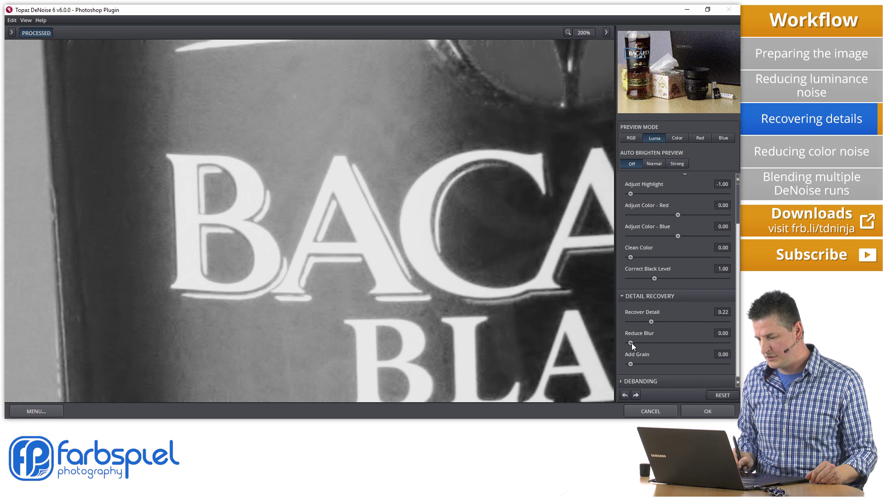
- Try Reduce Blur at its maximum of 1.00, and settle on 0.15 while judging the BACARDI lettering
left_click_drag(631, 343, 725, 343)
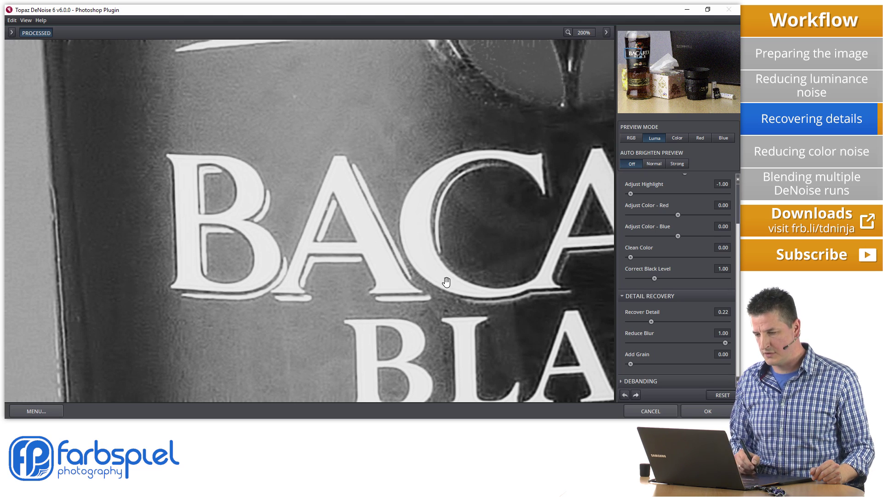
left_click_drag(725, 343, 692, 342)
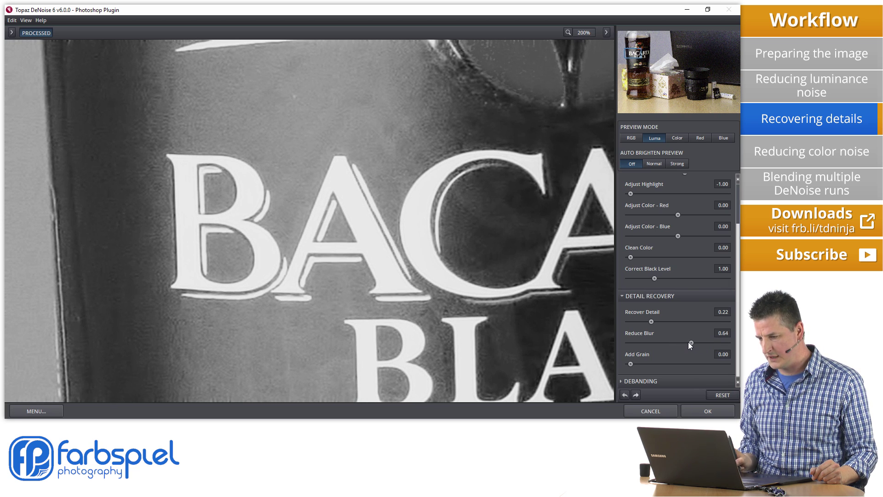
left_click_drag(689, 341, 658, 344)
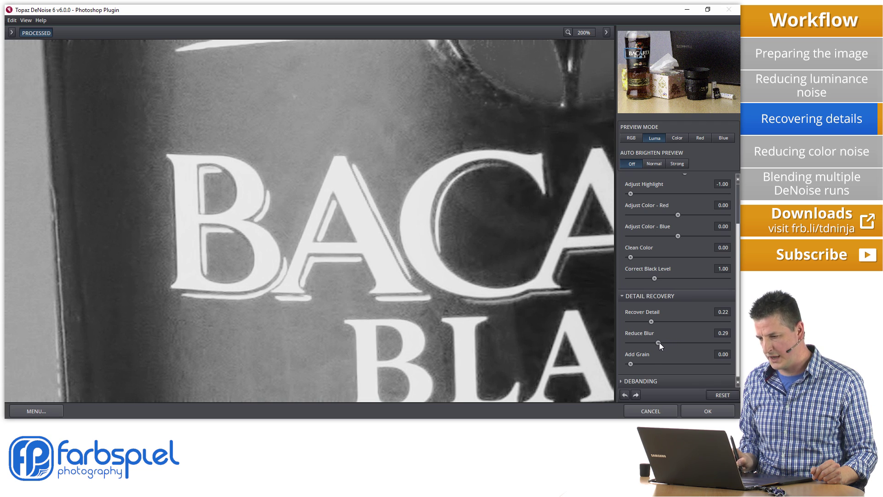
left_click_drag(659, 343, 649, 343)
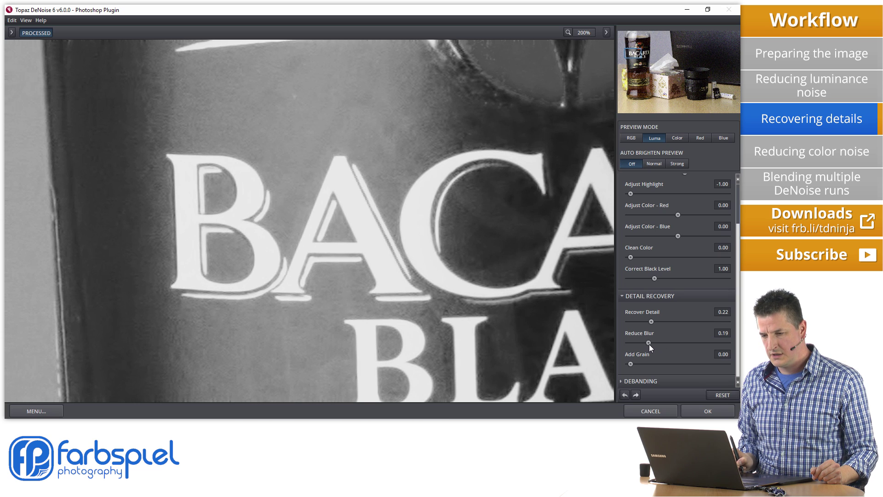
left_click_drag(646, 342, 646, 342)
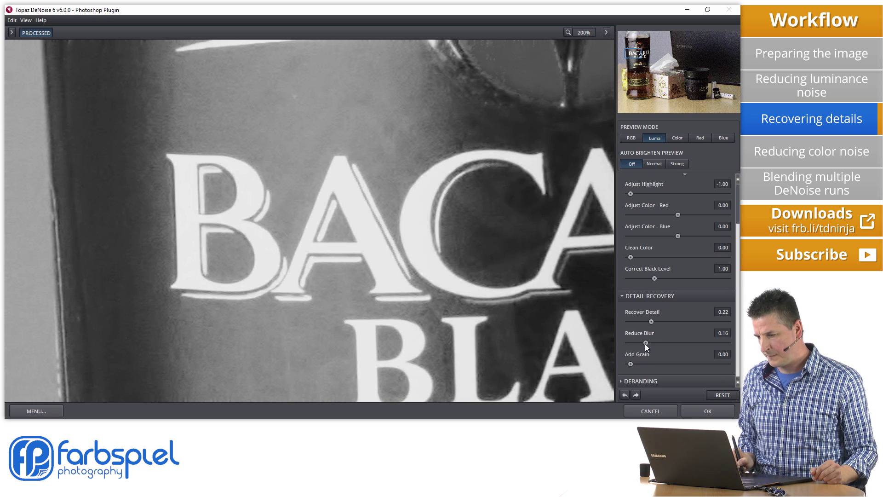
left_click_drag(646, 343, 644, 343)
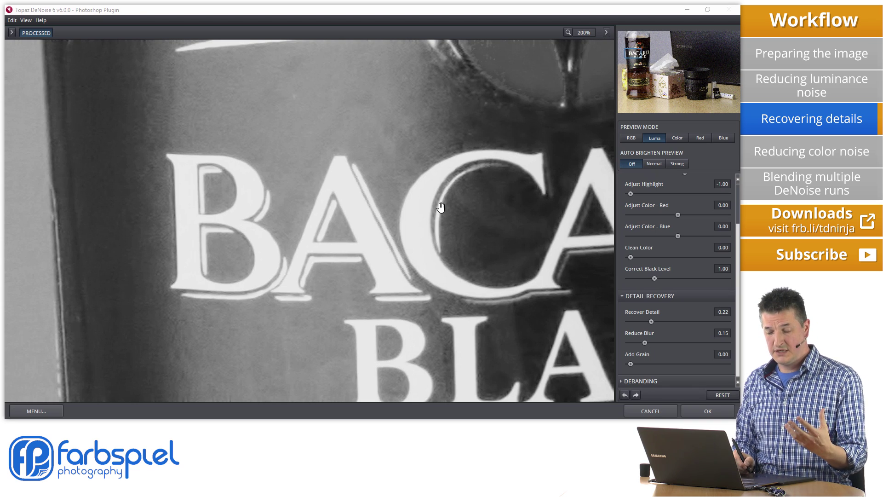
- Raise the noise reduction's Overall Strength to 0.26, judging it on the upper part of the bottle label
left_click_drag(437, 203, 430, 233)
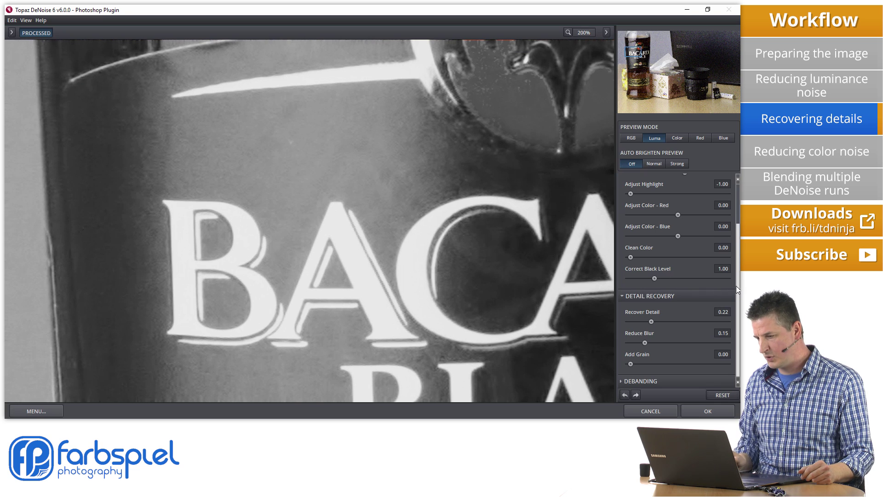
left_click_drag(736, 285, 736, 236)
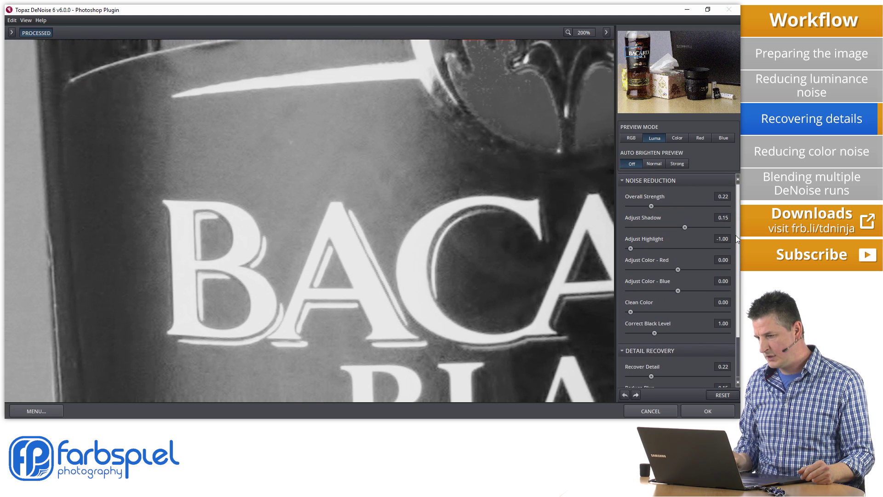
left_click(653, 207)
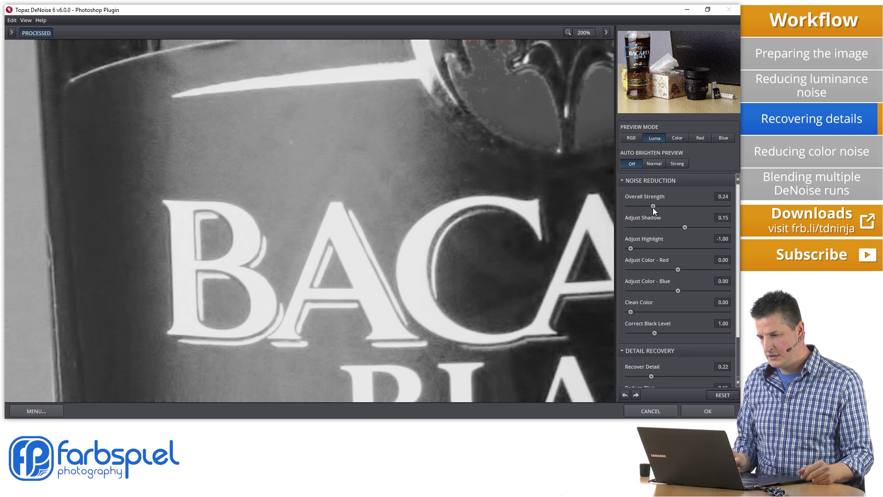
left_click_drag(654, 212, 654, 219)
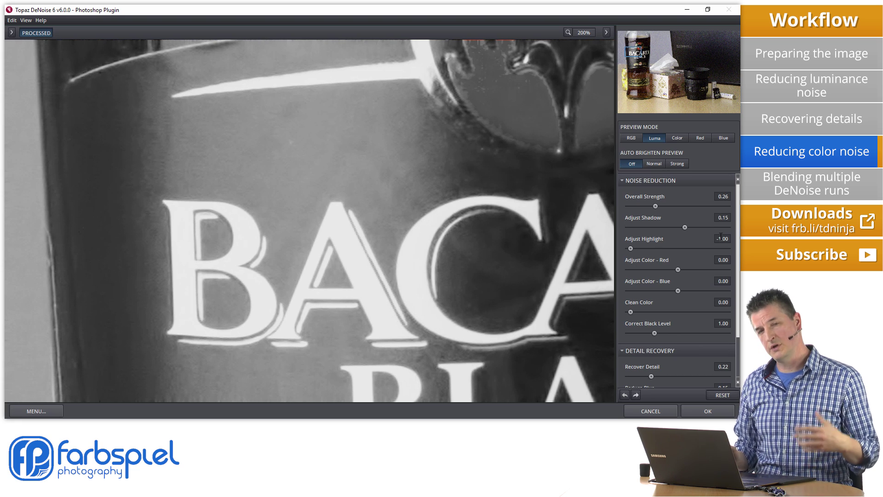
- Preview only the red color channel and set Adjust Color - Red to 0.18, checking the plain areas of the label
left_click(700, 138)
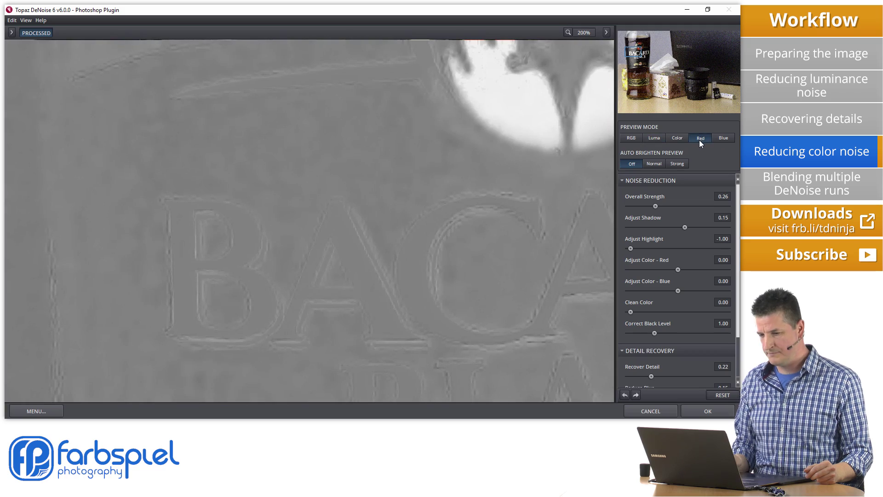
left_click_drag(357, 300, 400, 138)
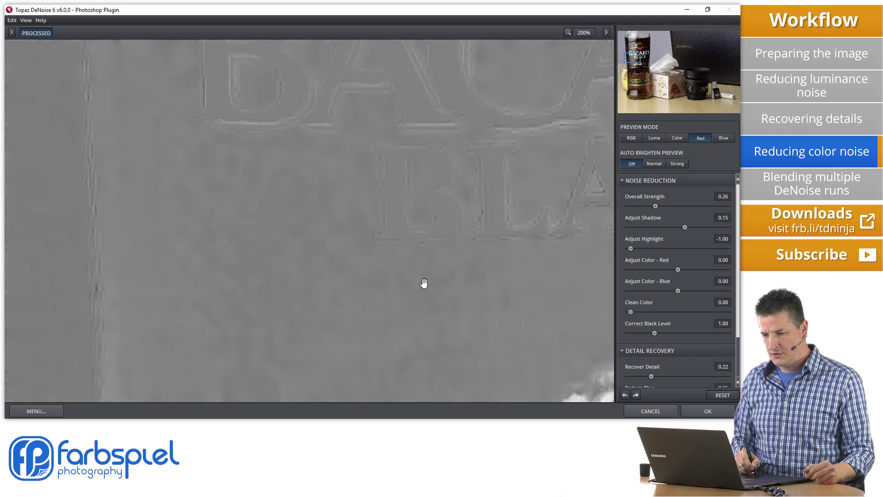
left_click_drag(423, 284, 404, 162)
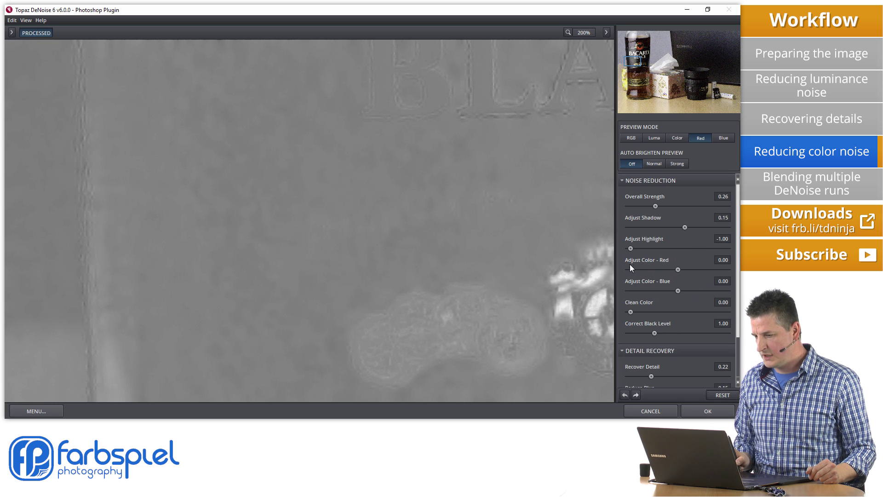
left_click_drag(673, 266, 686, 271)
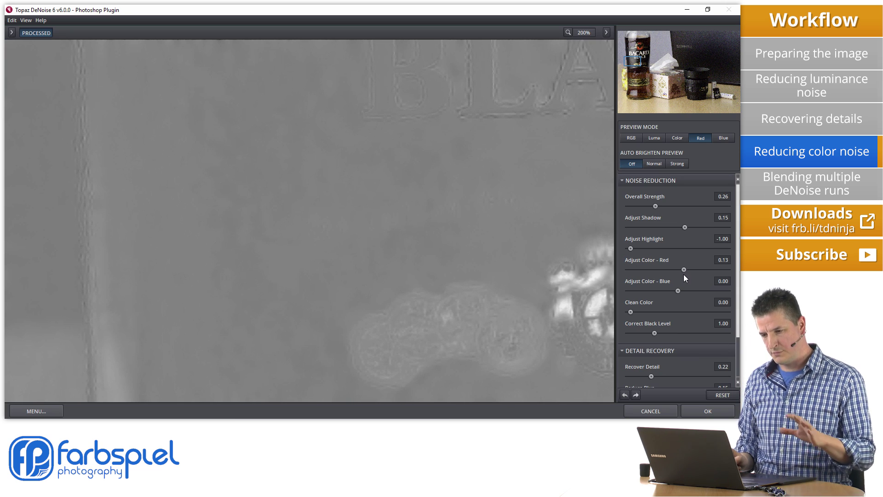
left_click_drag(685, 269, 687, 270)
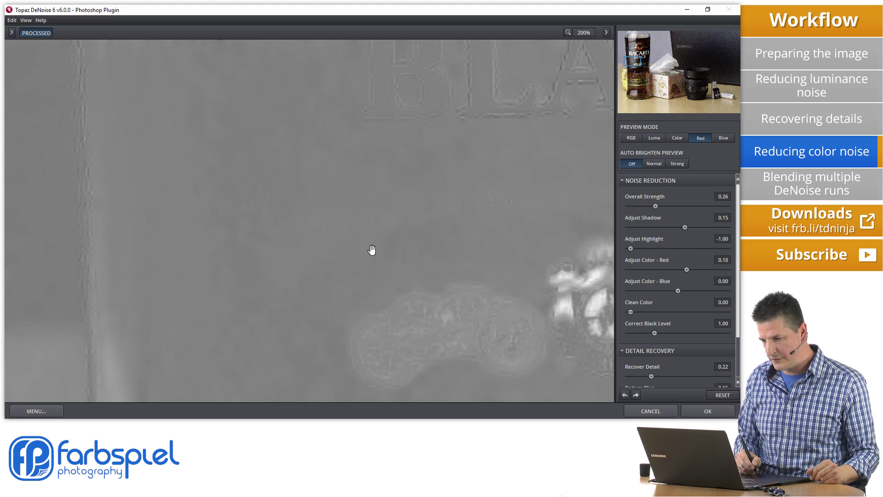
left_click_drag(313, 219, 301, 165)
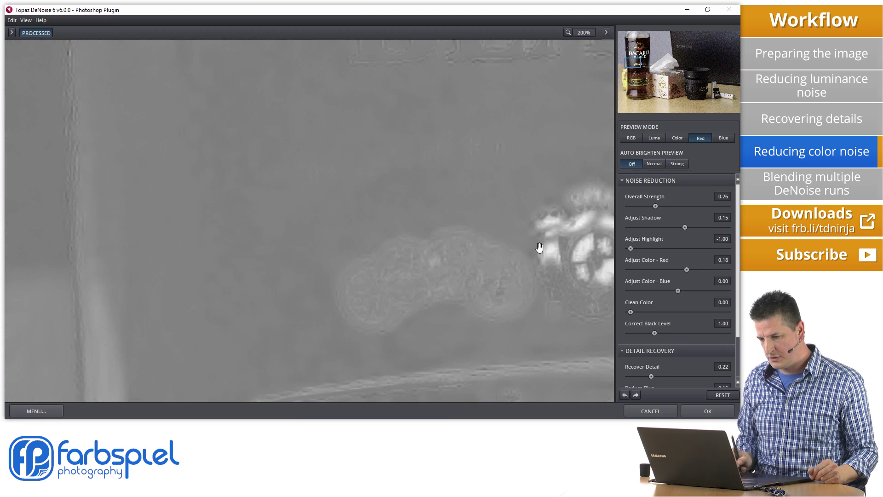
- Preview only the blue color channel and set Adjust Color - Blue to 0.18, judging it on the bottle label
left_click(723, 138)
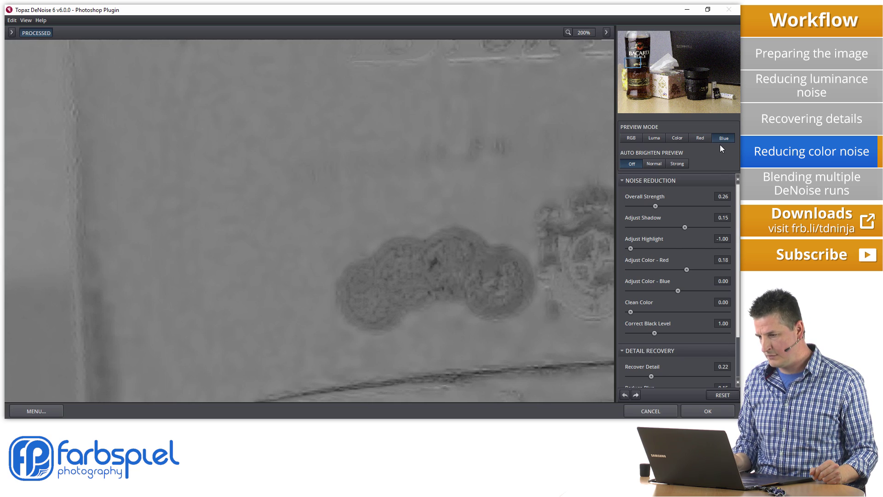
left_click_drag(426, 150, 428, 183)
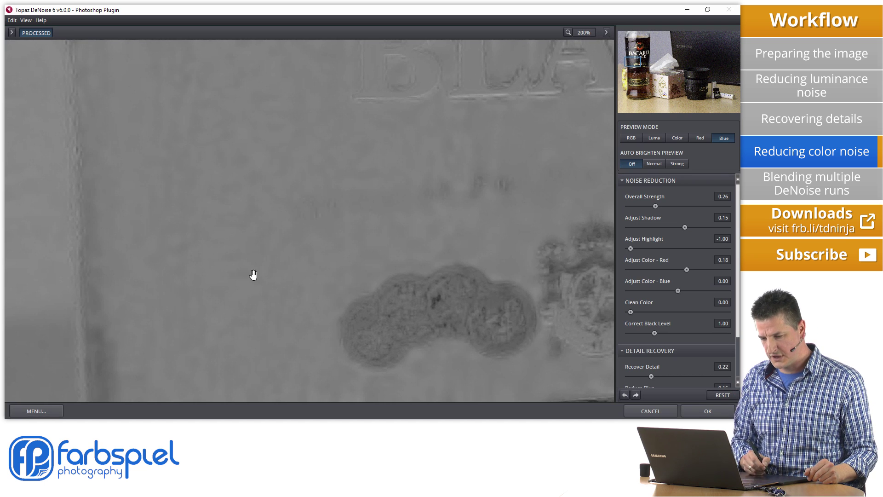
left_click_drag(673, 290, 681, 292)
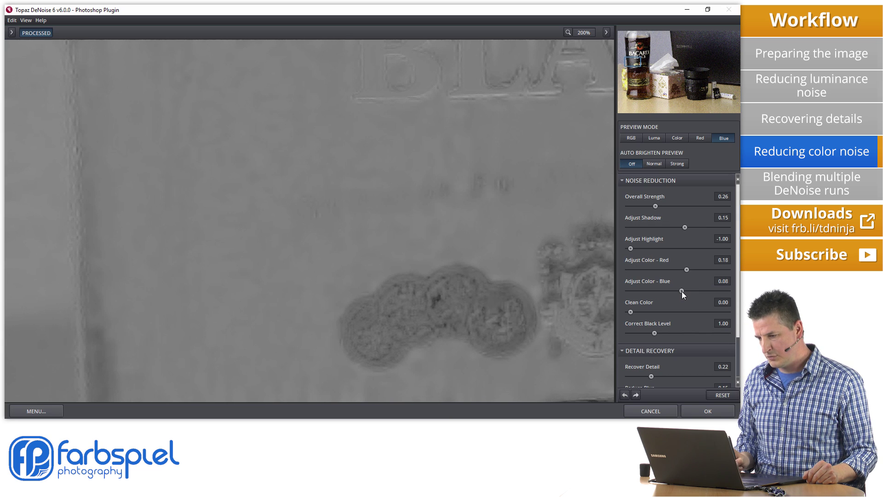
left_click_drag(682, 291, 685, 291)
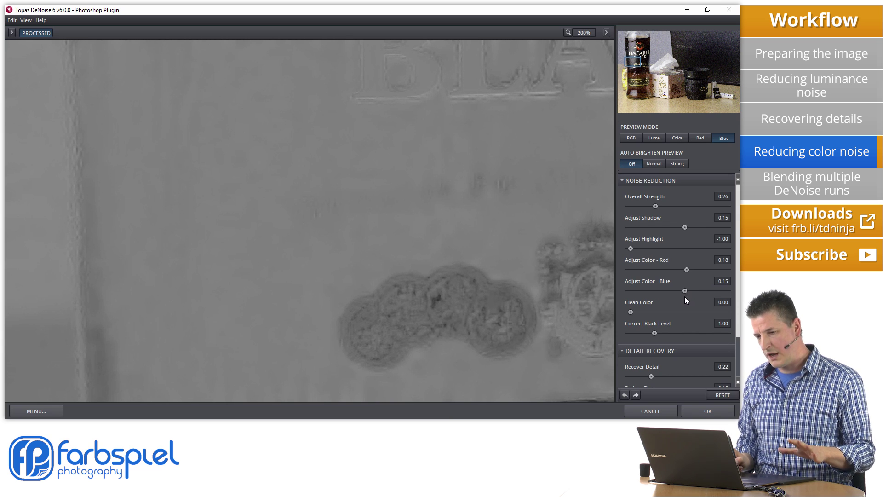
left_click_drag(684, 291, 687, 292)
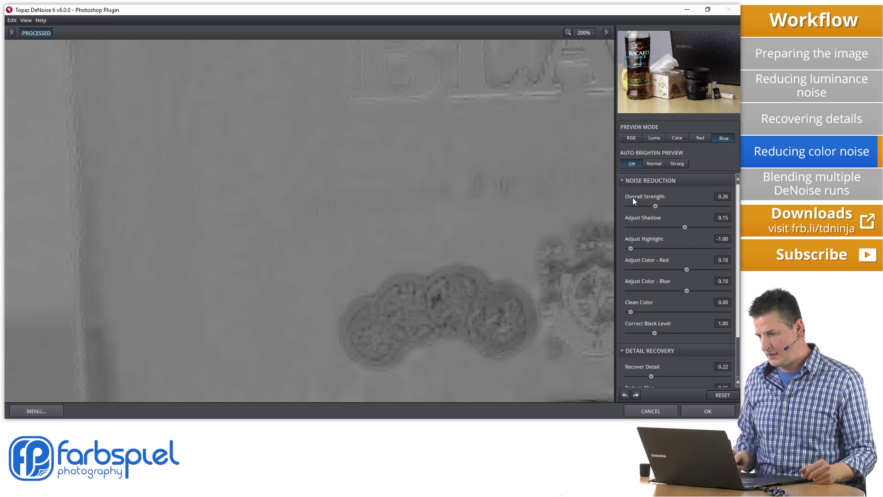
- Set Clean Color to 0.22, judging the color fringe along the bottle's edge in the Color preview at 400%
left_click(677, 138)
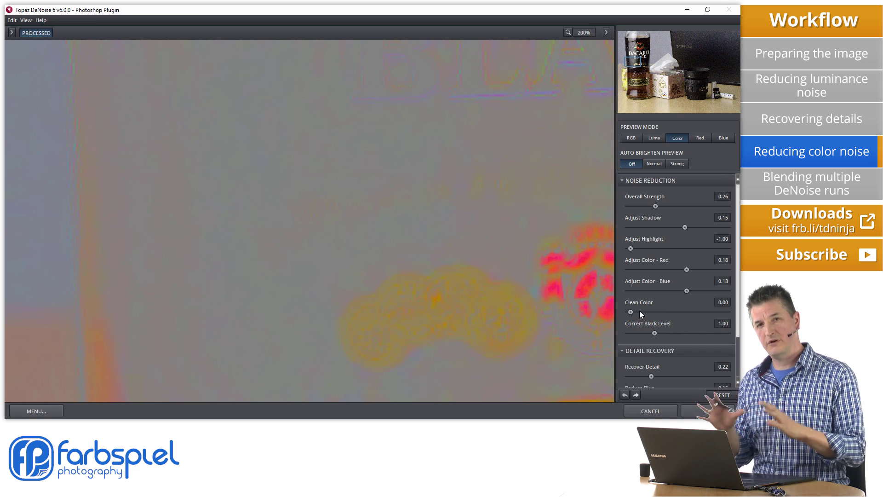
left_click_drag(181, 171, 426, 228)
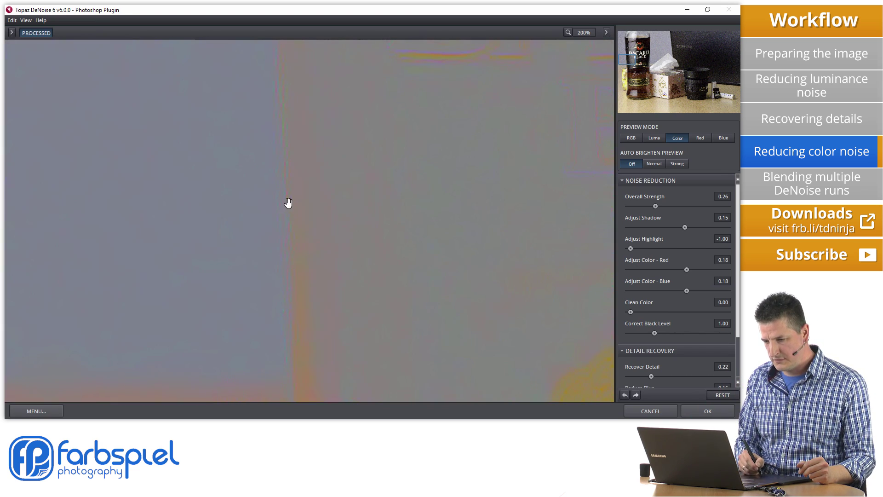
left_click(590, 44)
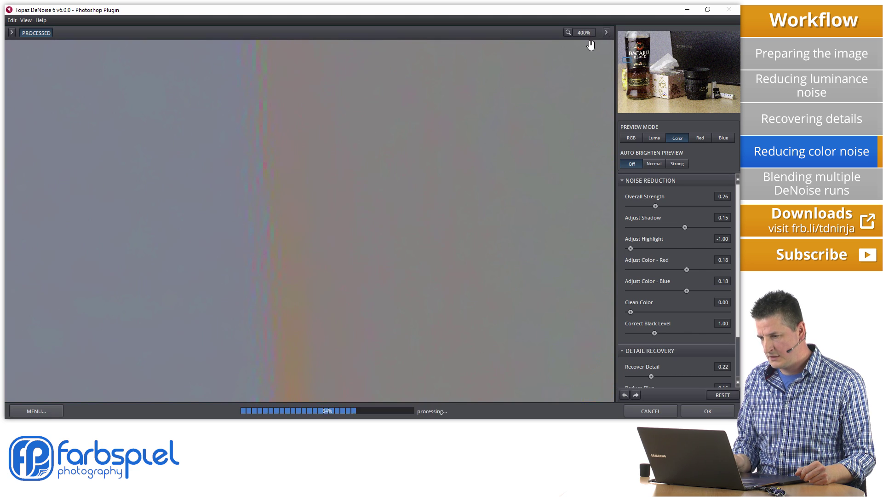
left_click_drag(338, 140, 340, 165)
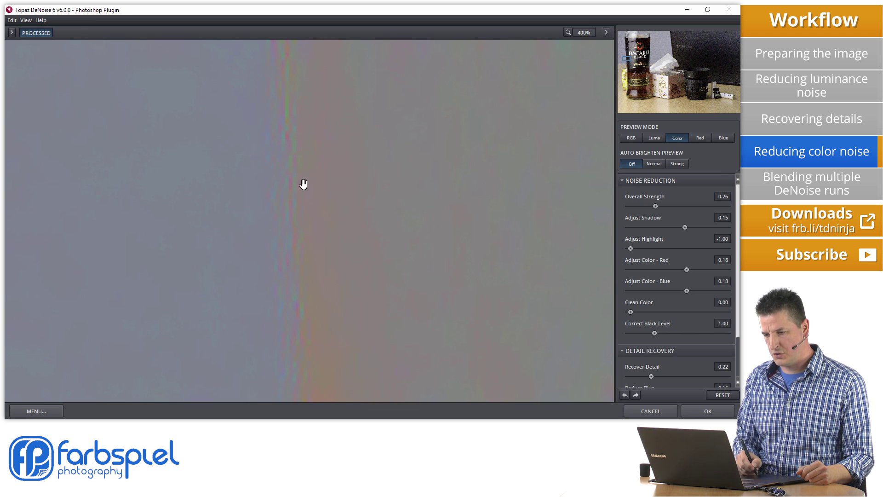
left_click(635, 312)
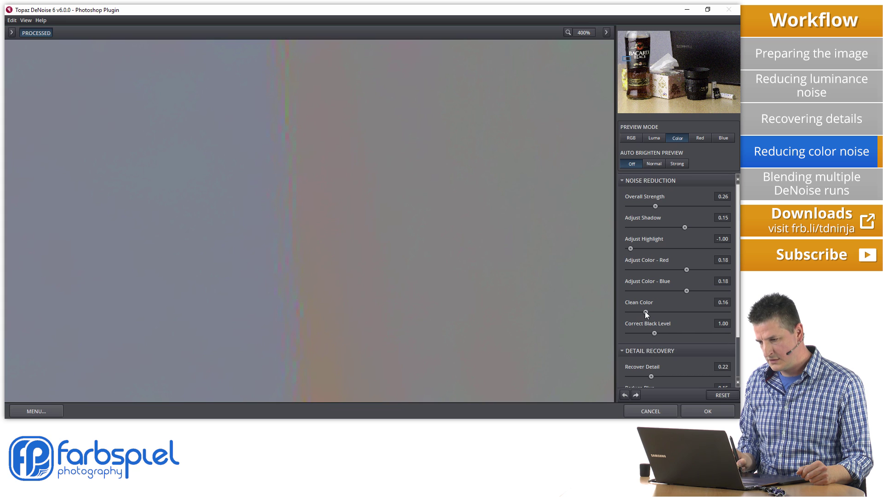
left_click_drag(646, 313, 647, 313)
left_click_drag(415, 156, 443, 260)
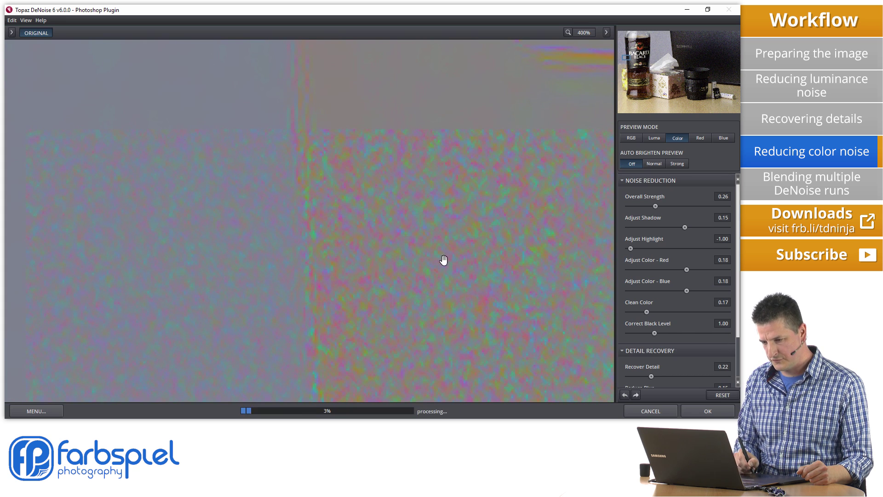
left_click_drag(647, 312, 650, 312)
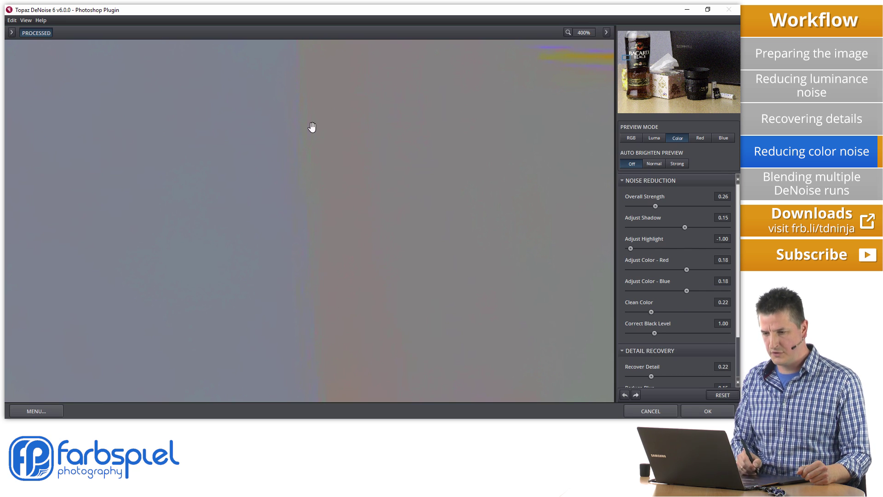
left_click(387, 208)
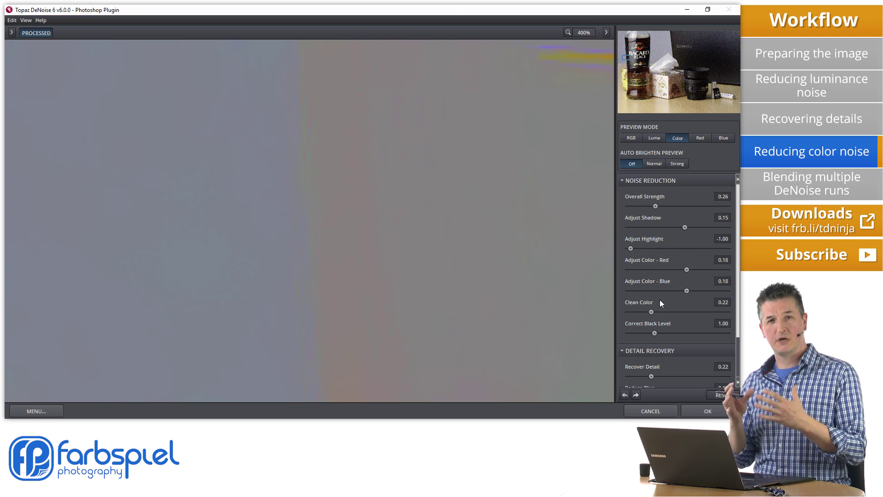
- Return to the RGB preview and examine the bottle's edge and label at 200%, comparing original and processed
left_click(631, 138)
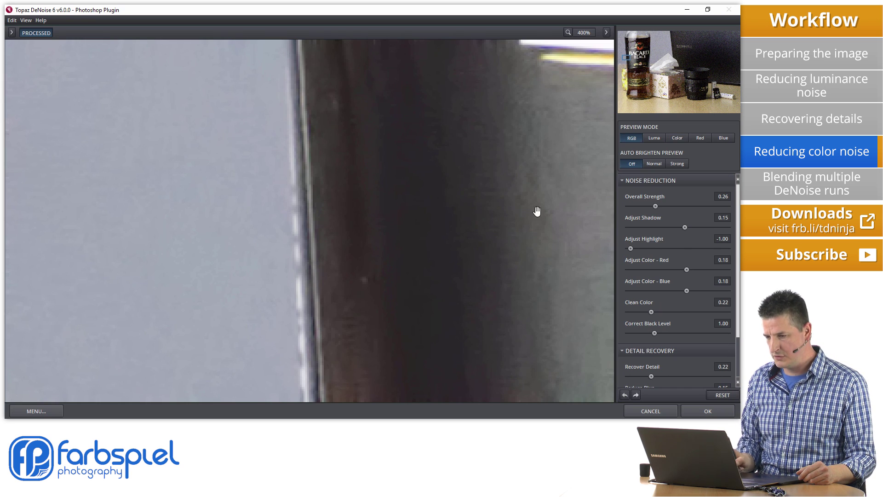
left_click(498, 171)
left_click_drag(497, 171, 477, 225)
left_click(585, 33)
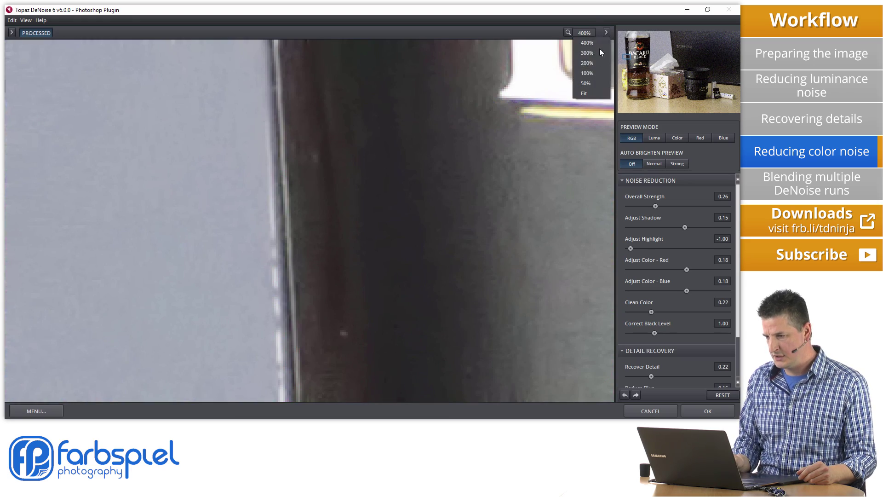
left_click(591, 63)
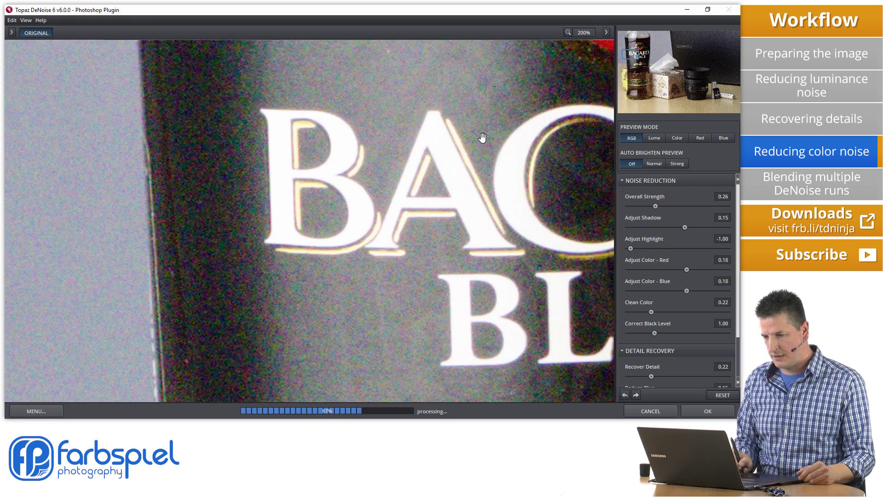
left_click_drag(485, 136, 442, 228)
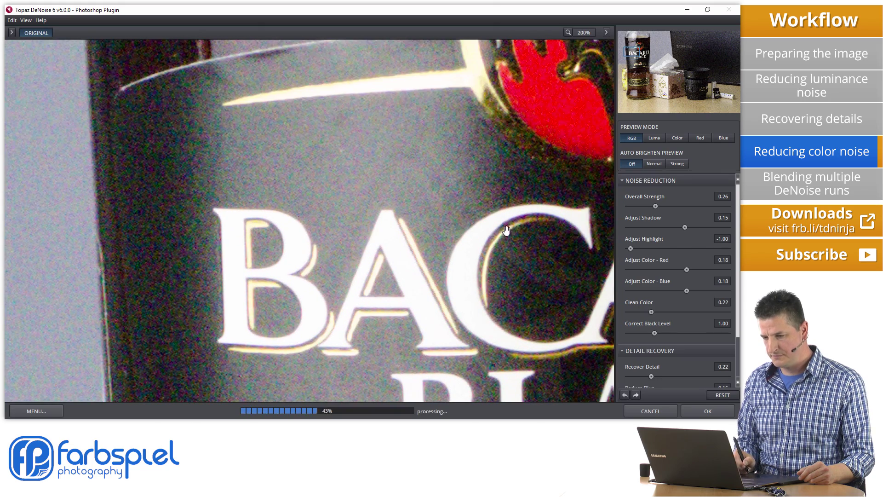
left_click_drag(517, 228, 390, 193)
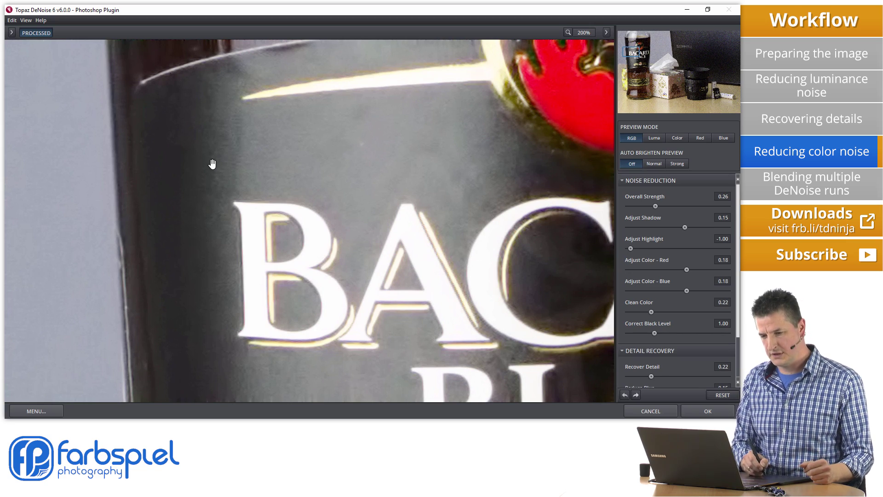
left_click_drag(489, 197, 258, 175)
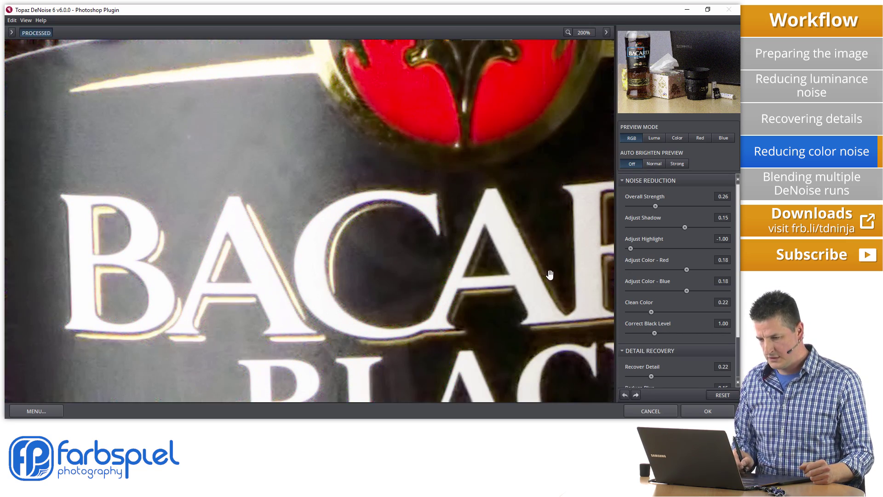
- Examine the processed result at 200% across the bottle label, the tissue box, the lens lettering and the shadowed table beside the lens
left_click_drag(549, 275, 82, 126)
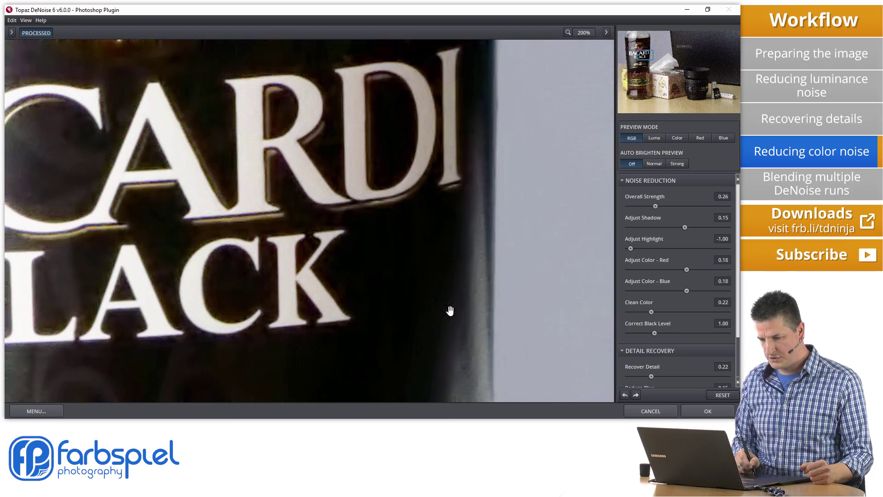
left_click_drag(431, 229, 380, 197)
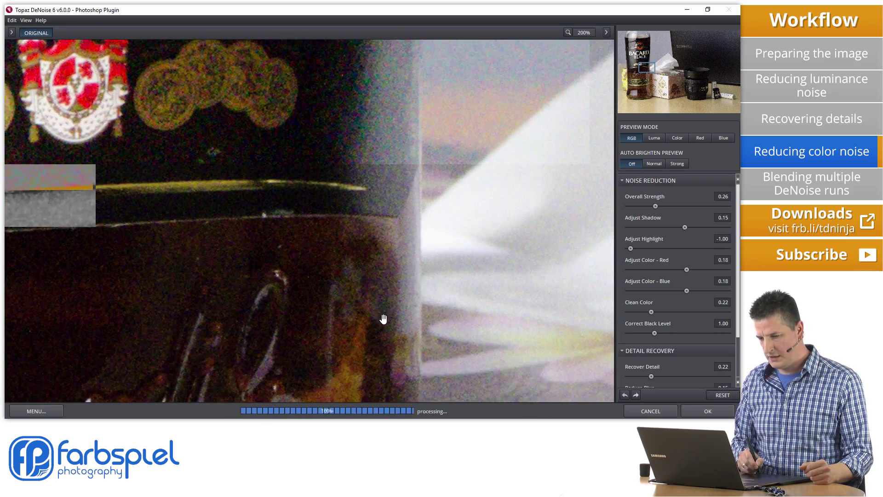
left_click_drag(383, 318, 345, 154)
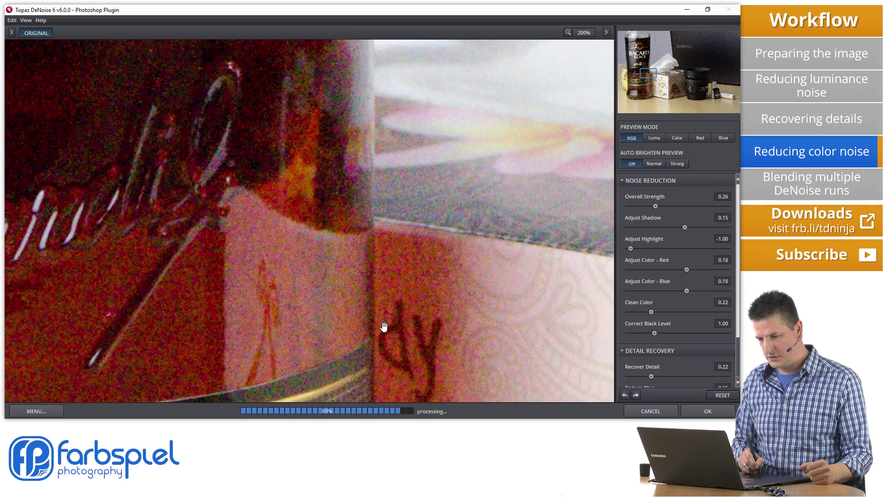
left_click_drag(354, 328, 331, 199)
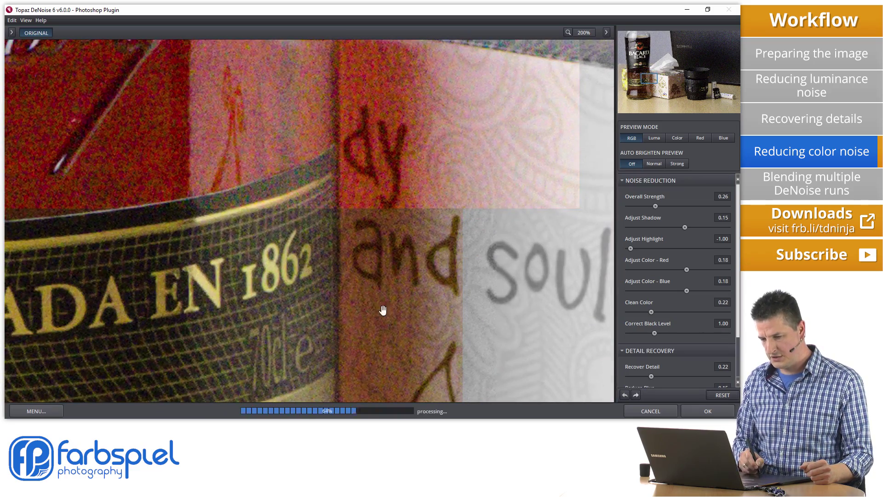
left_click_drag(302, 319, 346, 191)
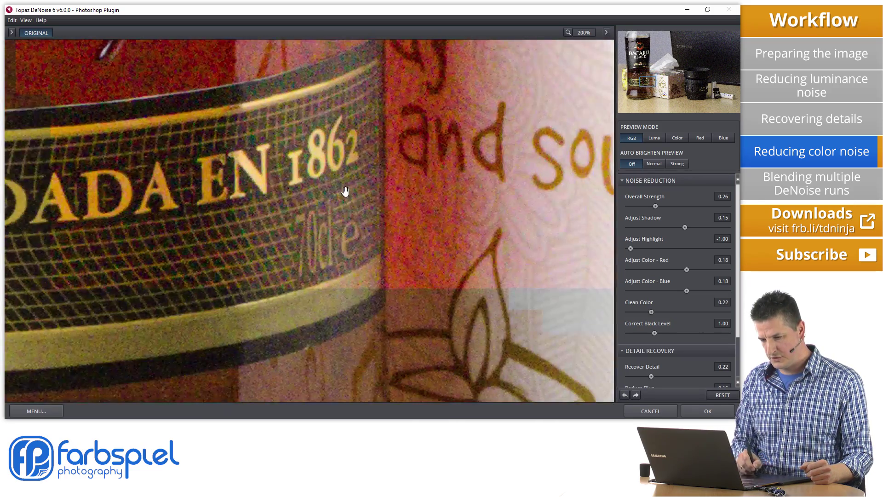
left_click_drag(515, 262, 346, 260)
left_click_drag(651, 87, 703, 97)
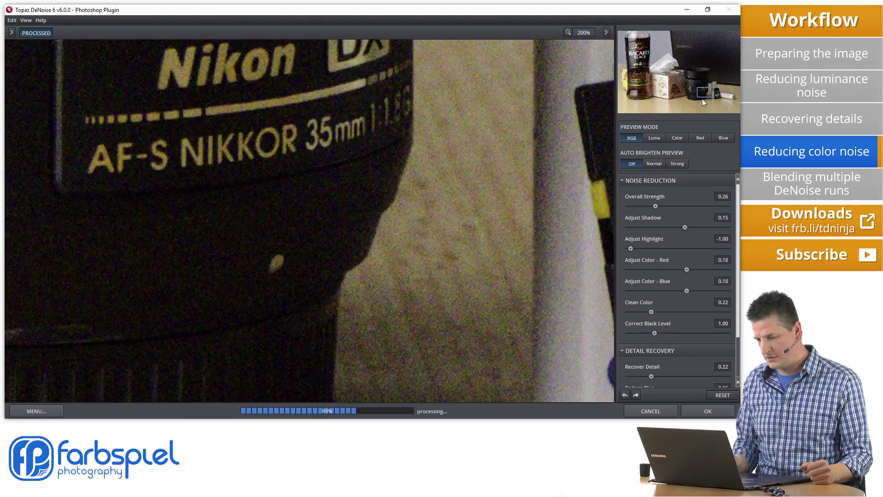
left_click_drag(541, 280, 525, 191)
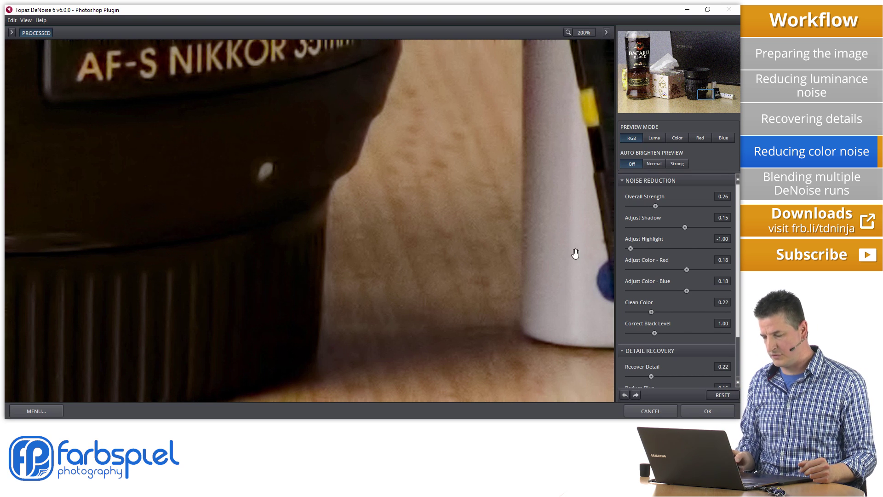
- Check the lens and memory card at 100% against the original and apply the noise reduction to the layer
left_click(584, 32)
left_click(590, 72)
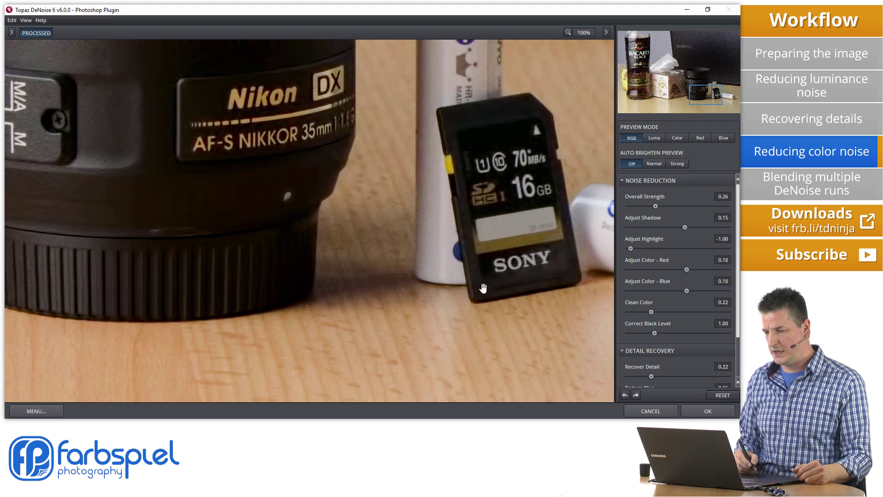
left_click_drag(422, 313, 475, 309)
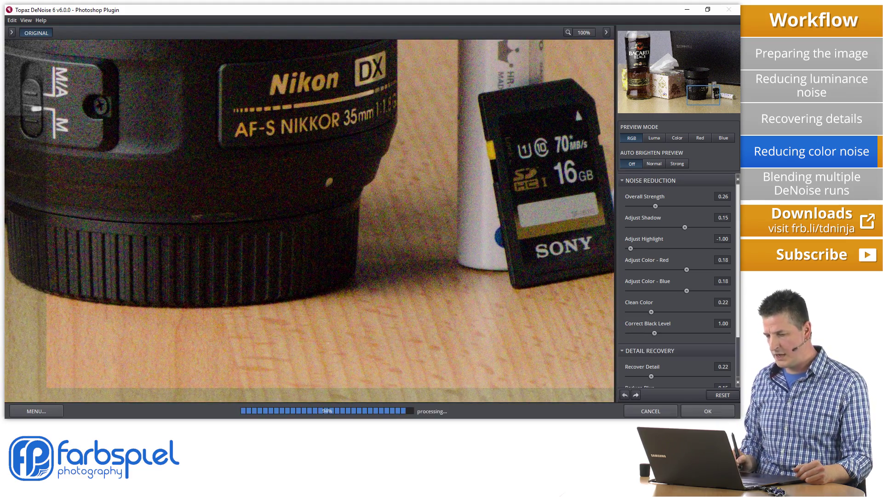
left_click(708, 410)
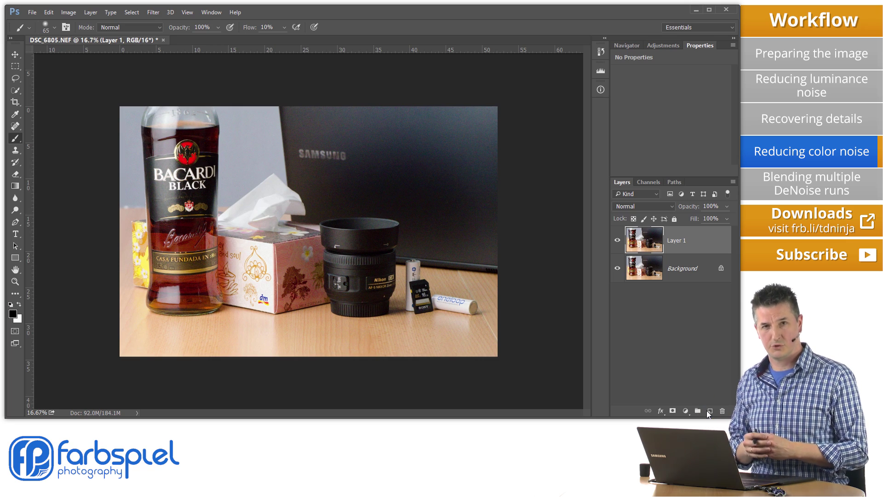
- Compare the lens's ribbed focus ring at 200% with and without the denoised Layer 1
key("v")
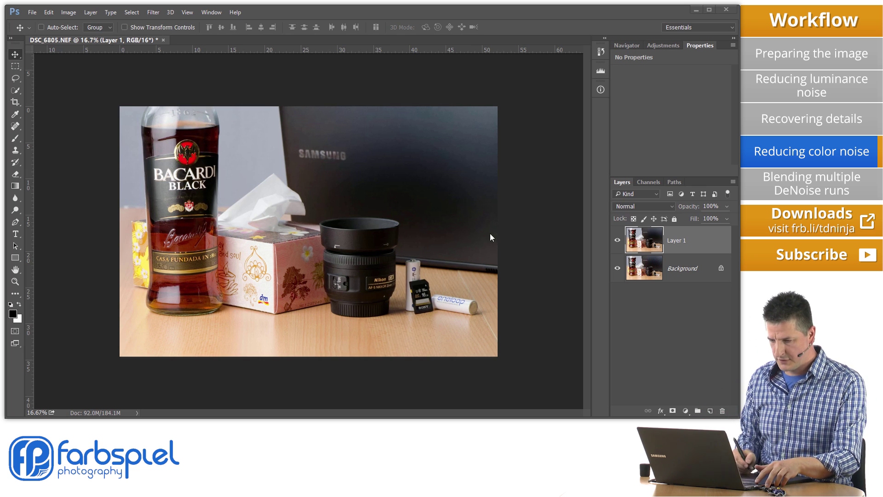
key("ctrl+plus")
key("ctrl+plus")
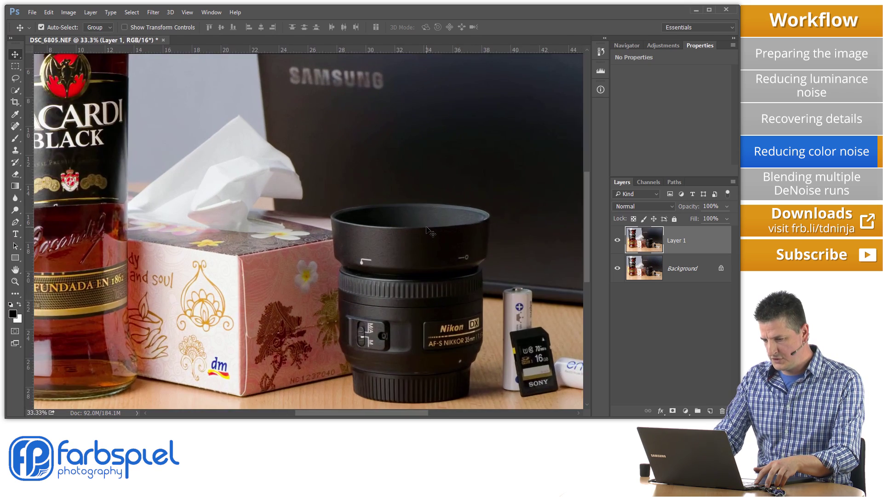
key("ctrl+plus")
key("ctrl+plus")
key("ctrl+plus")
key("ctrl+plus")
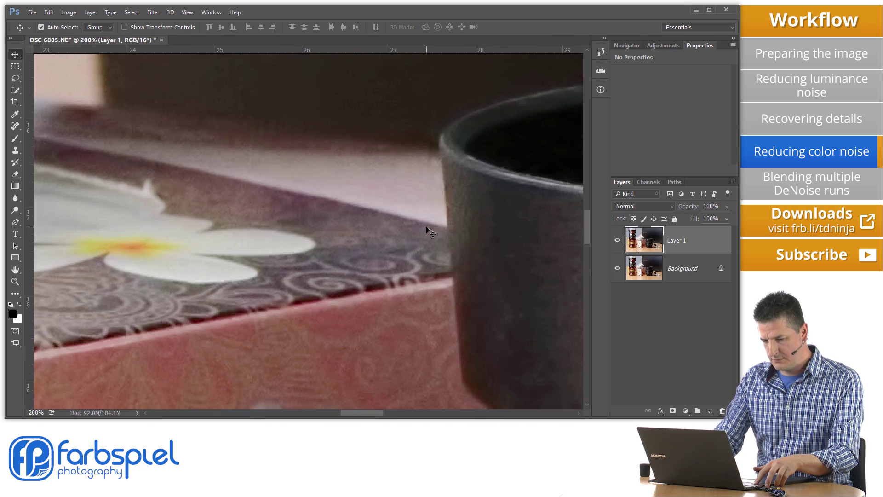
left_click_drag(449, 291, 316, 126)
left_click_drag(443, 261, 325, 152)
left_click(619, 241)
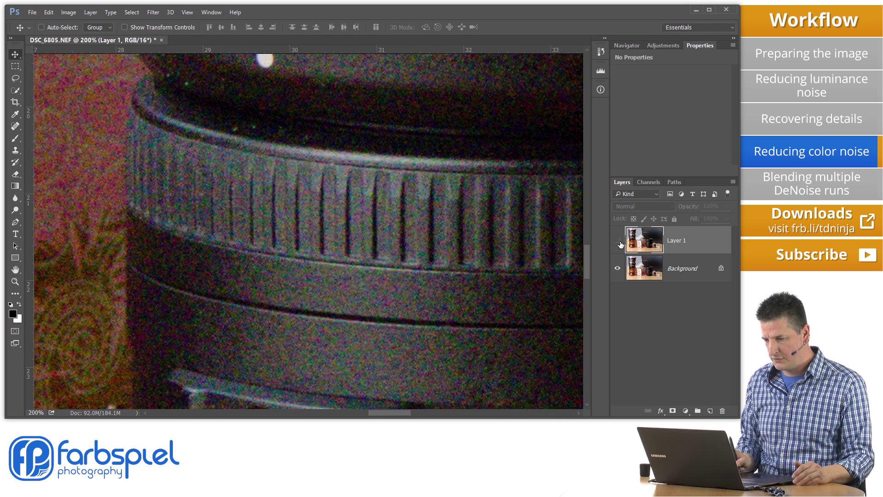
left_click(618, 240)
- Compare the Nikon lettering with and without Layer 1, and examine the shadowed table between lens and battery
left_click_drag(422, 230, 297, 181)
left_click_drag(406, 211, 395, 151)
left_click(618, 241)
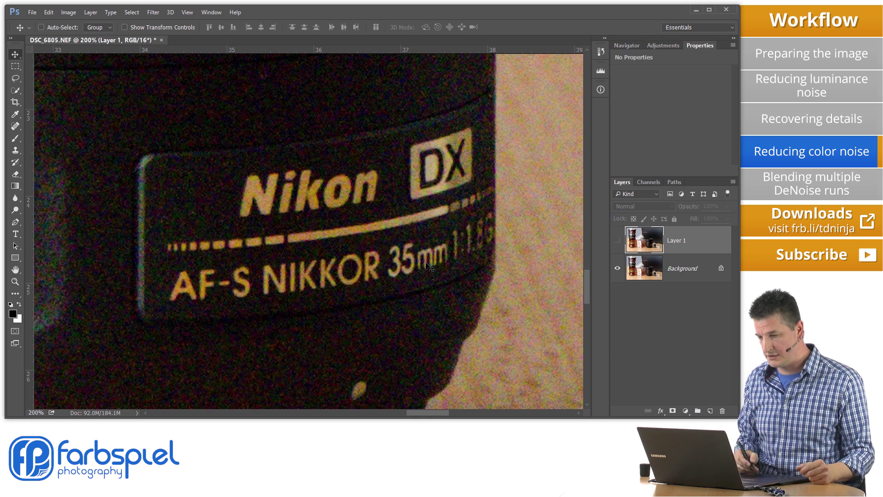
left_click(618, 241)
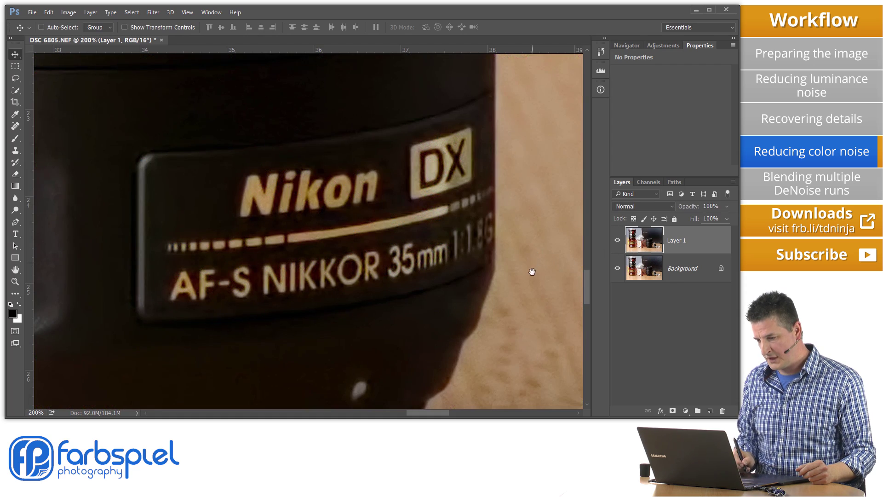
left_click_drag(532, 276, 386, 145)
left_click_drag(483, 269, 499, 166)
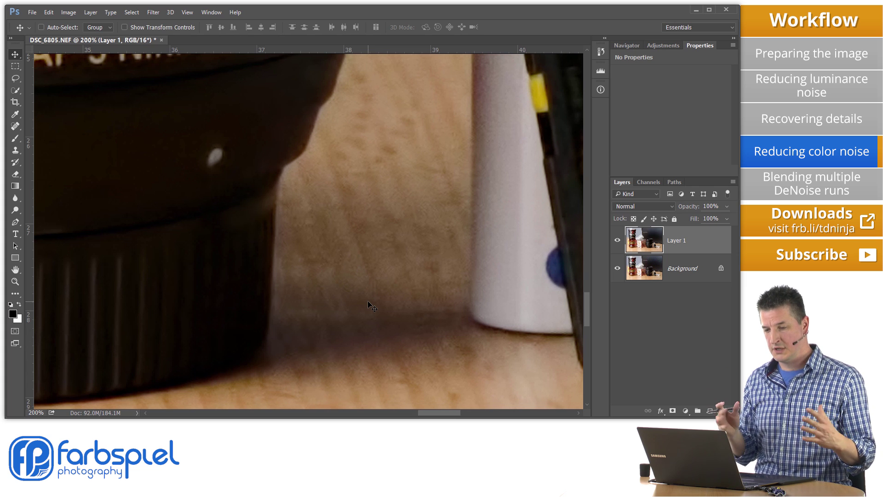
left_click_drag(462, 275, 514, 243)
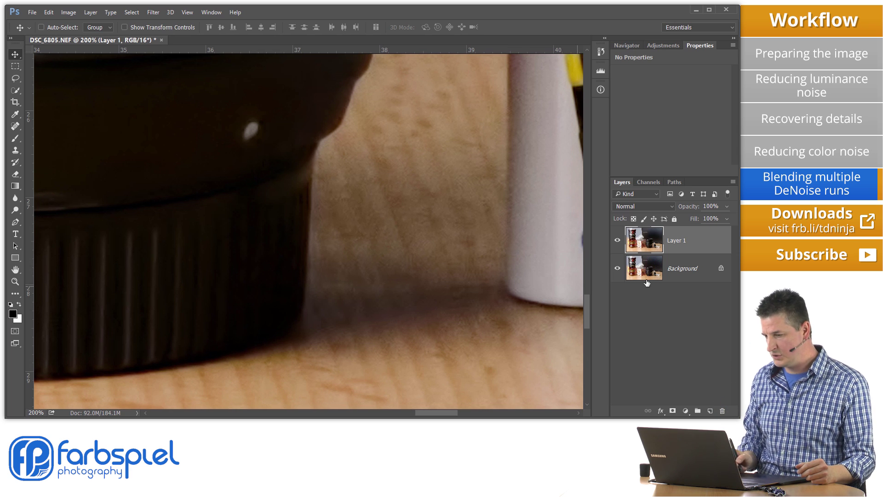
- Duplicate the Background layer and place the copy above Layer 1
left_click(680, 272)
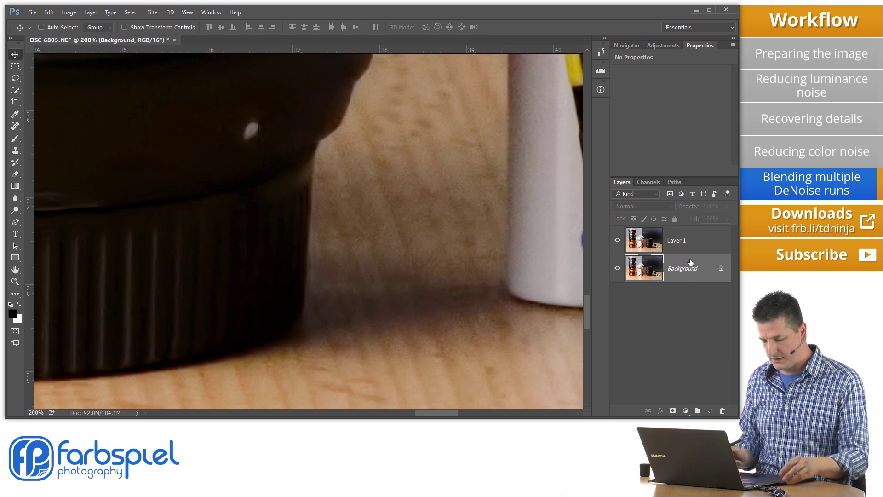
key("ctrl+j")
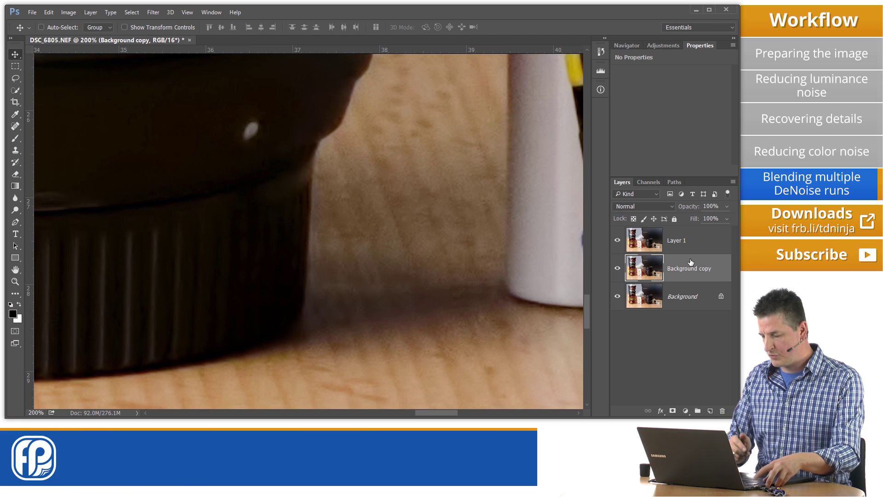
left_click_drag(687, 277, 684, 234)
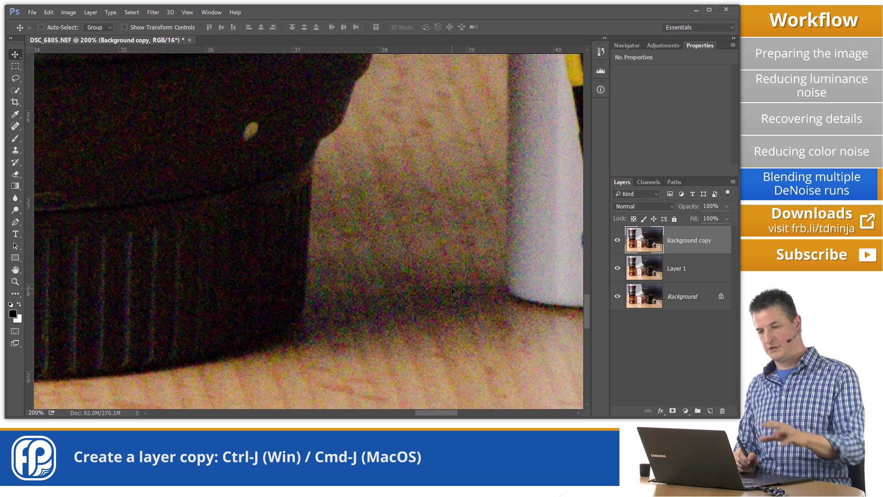
- Run Topaz DeNoise 6 on the Background copy with Overall Strength set to 0.35, judging the shadowed table beside the lens
left_click(152, 12)
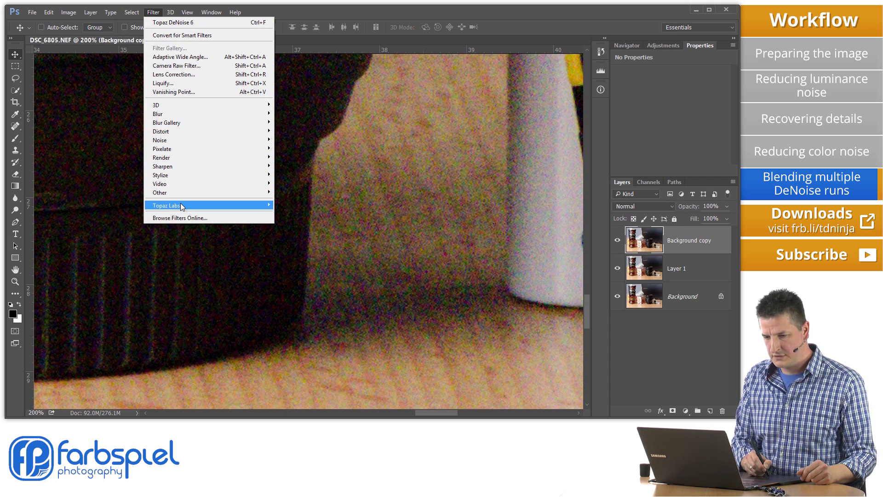
mouse_move(181, 205)
left_click(132, 223)
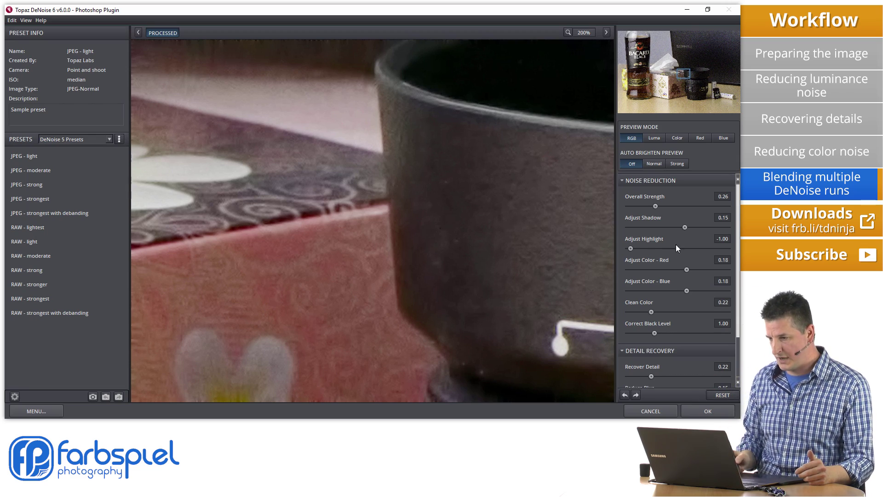
left_click_drag(686, 73, 712, 94)
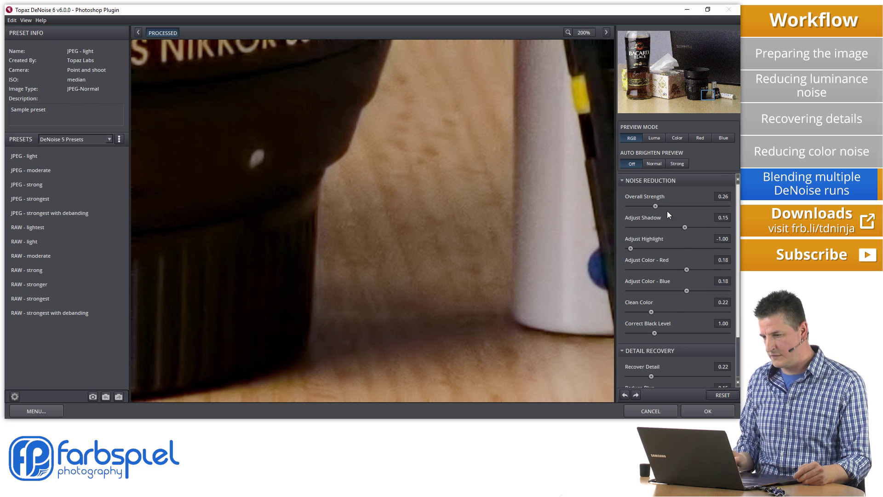
left_click_drag(655, 207, 664, 206)
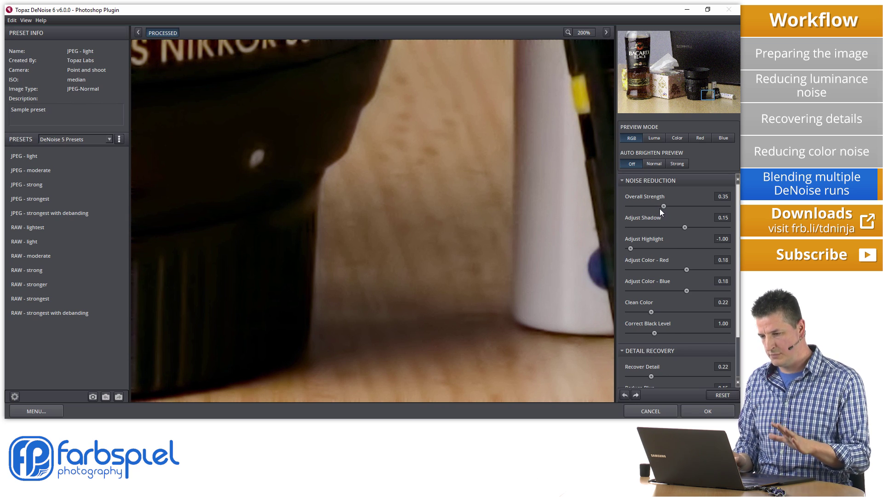
- Check the lens lettering and the bottle's edge and label at 200%, and apply the stronger noise reduction to the Background copy
left_click_drag(539, 140, 509, 267)
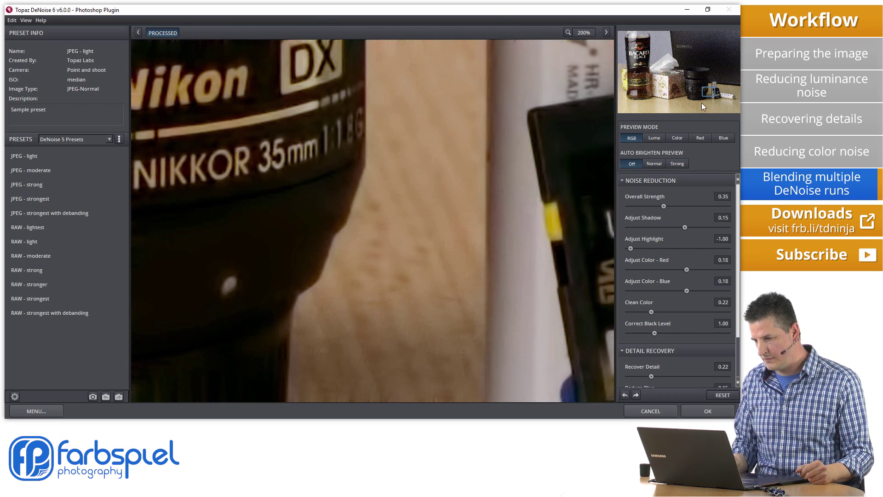
left_click_drag(702, 103, 632, 58)
left_click_drag(625, 54, 628, 55)
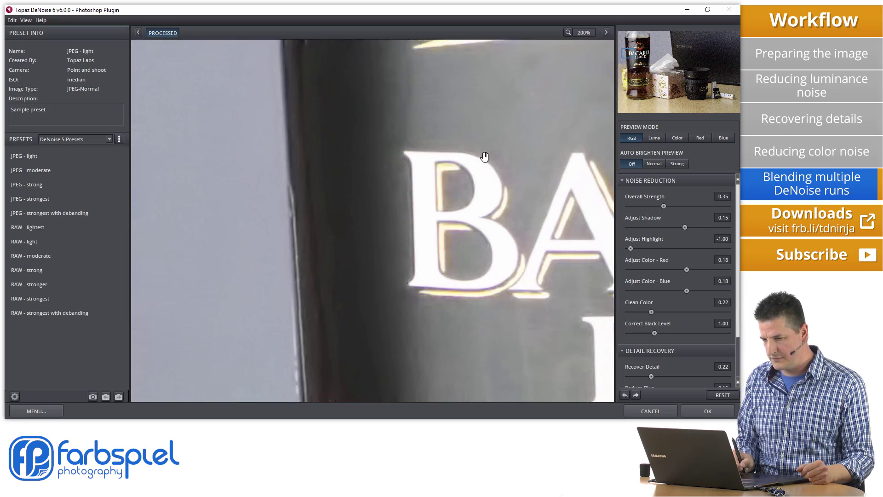
left_click_drag(485, 157, 484, 185)
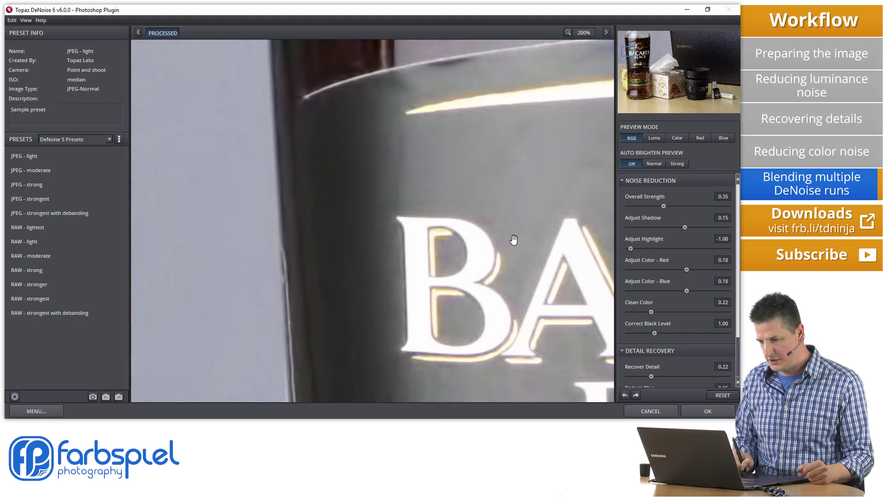
left_click_drag(512, 241, 476, 123)
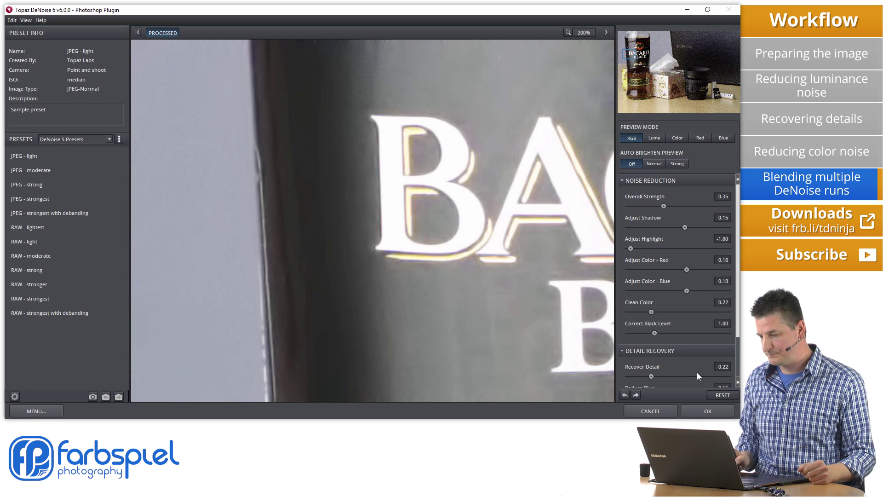
left_click(713, 414)
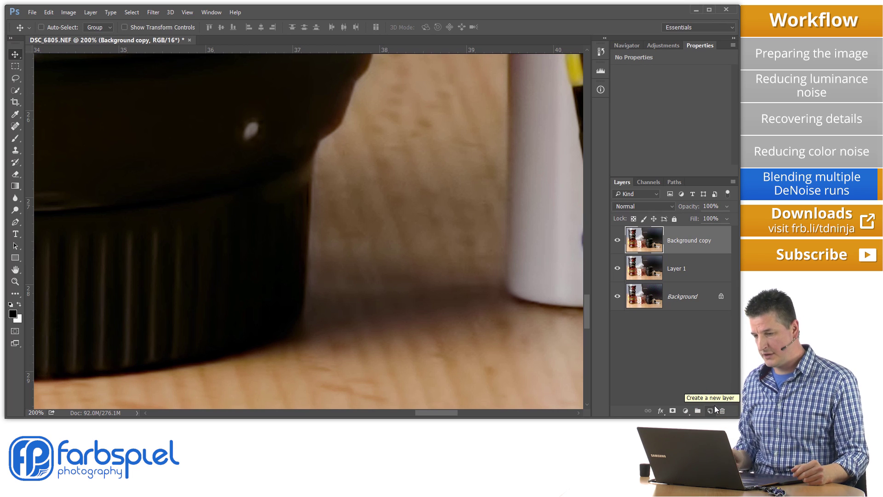
- Compare the table shadow with and without the Background copy, and add a black layer mask that hides the whole copy
left_click(619, 240)
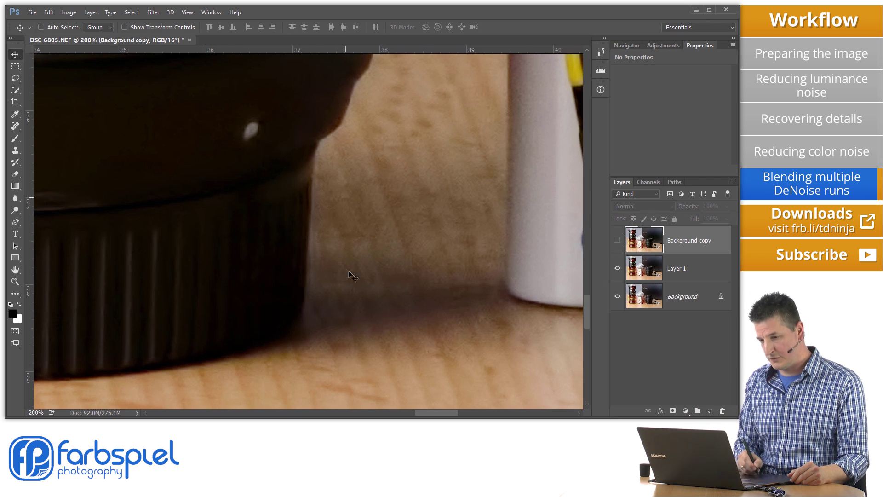
left_click(617, 241)
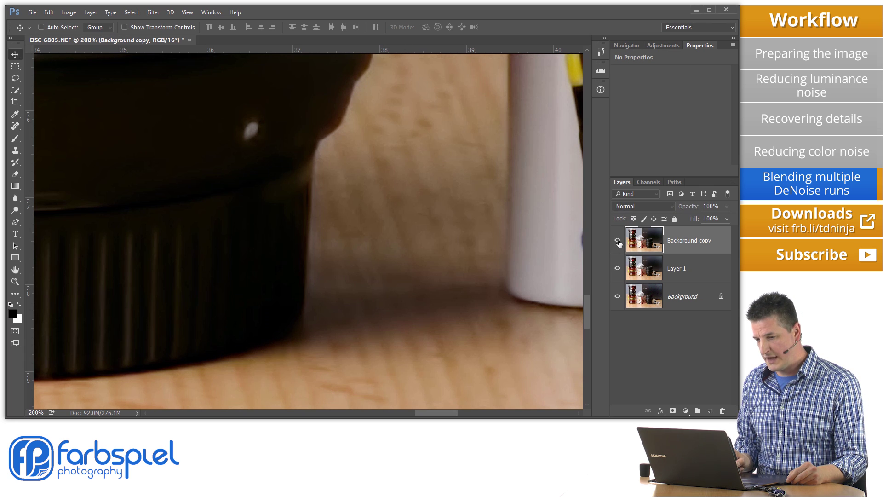
left_click(618, 241)
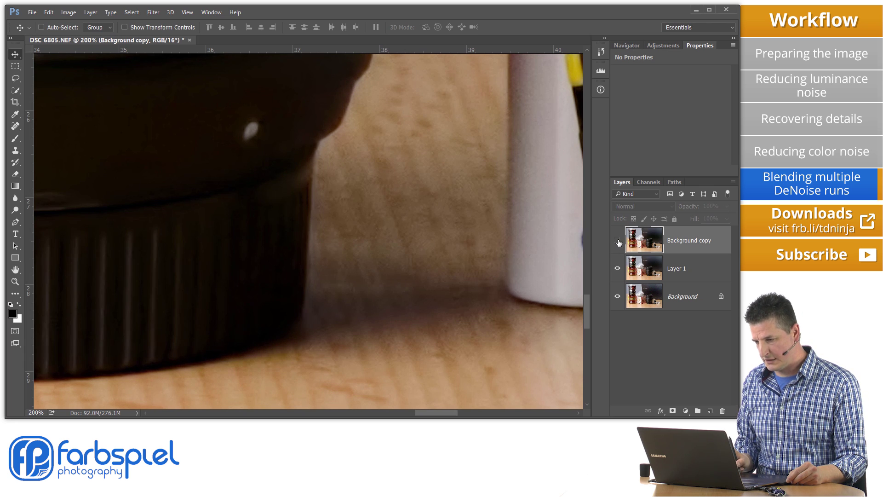
left_click(618, 242)
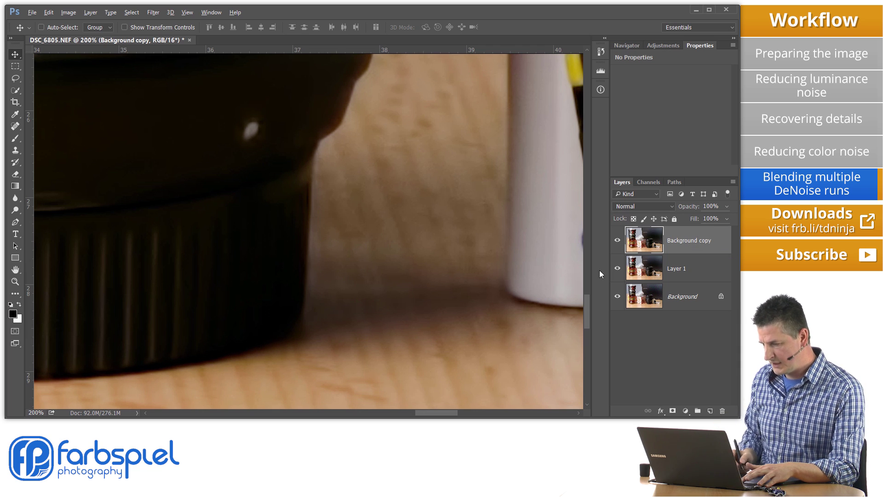
left_click(673, 411, "alt")
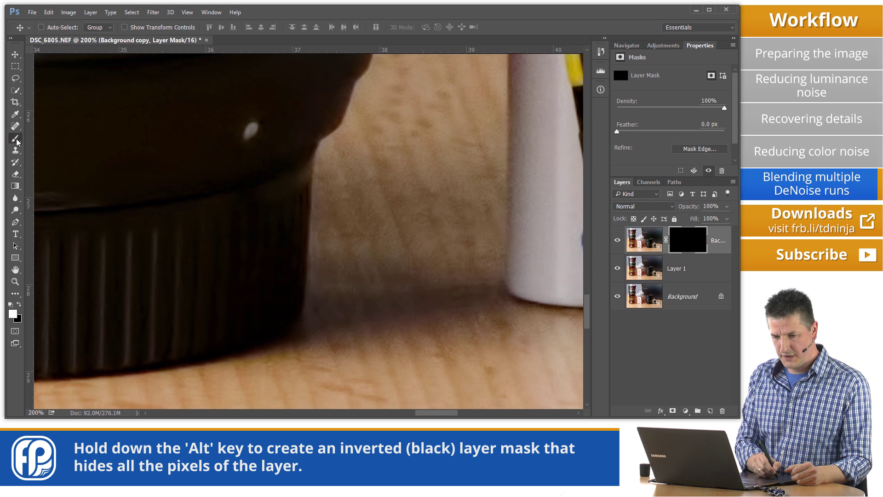
- Paint the Background copy's mask with a white 65 px brush at 10% flow over the table shadow and the standing battery's shaded edge
left_click_drag(17, 142, 42, 137)
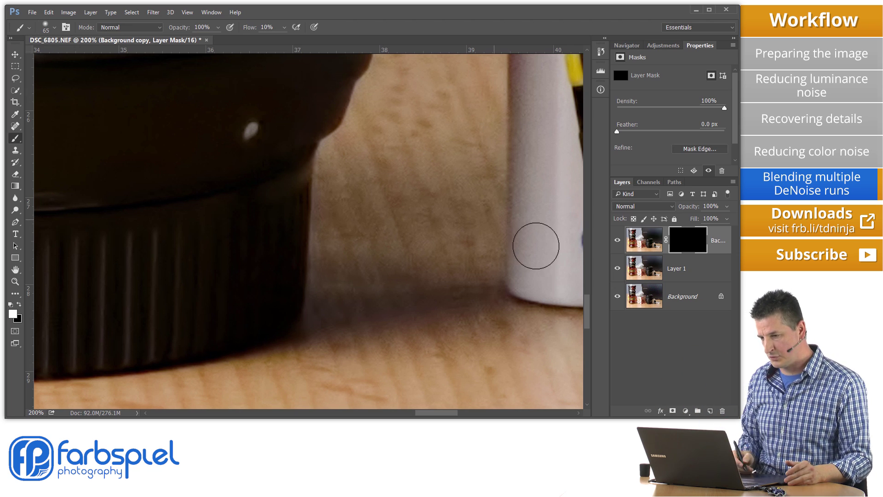
left_click_drag(445, 187, 451, 223)
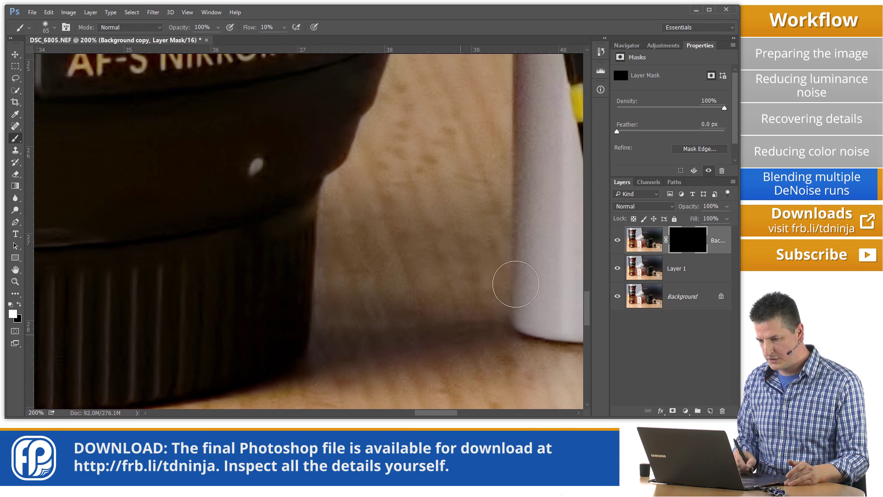
mouse_move(509, 285)
left_mouse_down()
mouse_move(517, 194)
mouse_move(528, 316)
left_mouse_up()
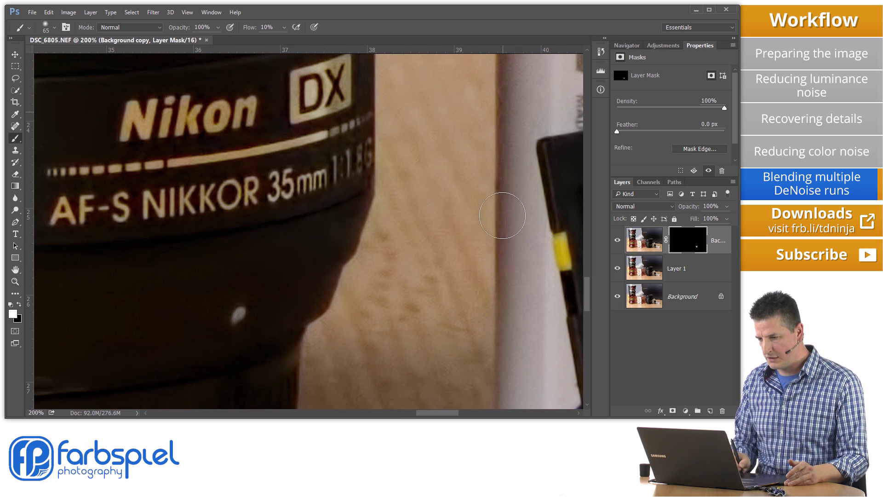
left_click_drag(514, 206, 502, 382)
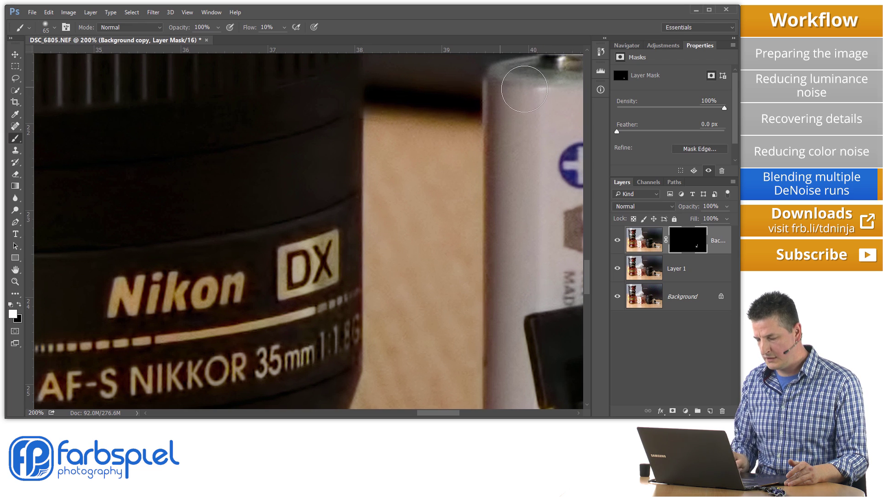
- Reveal the stronger denoising around the top of the battery and along the blurred dark laptop edge above the tabletop
left_click_drag(443, 231, 348, 304)
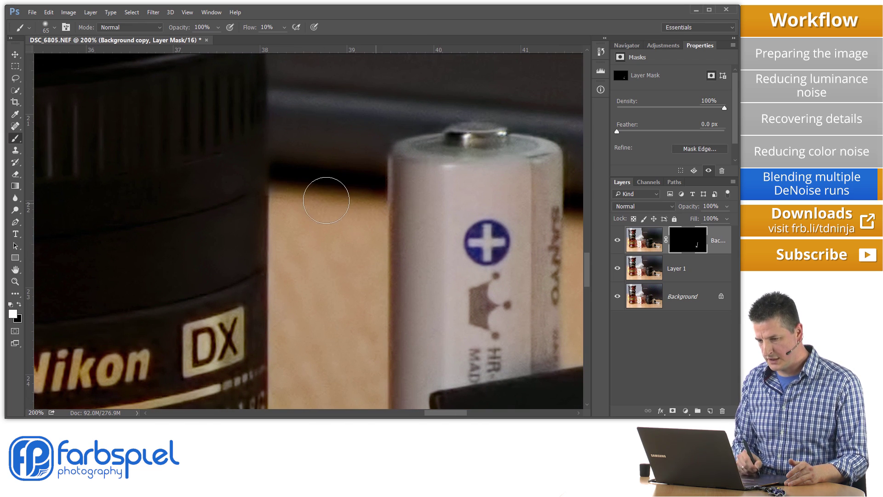
left_click_drag(394, 251, 113, 202)
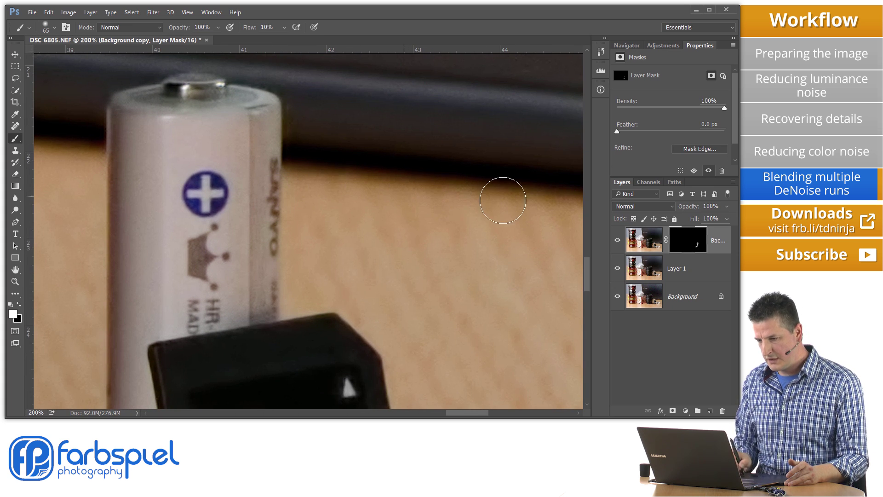
mouse_move(499, 265)
left_mouse_down()
mouse_move(221, 247)
mouse_move(238, 240)
left_mouse_up()
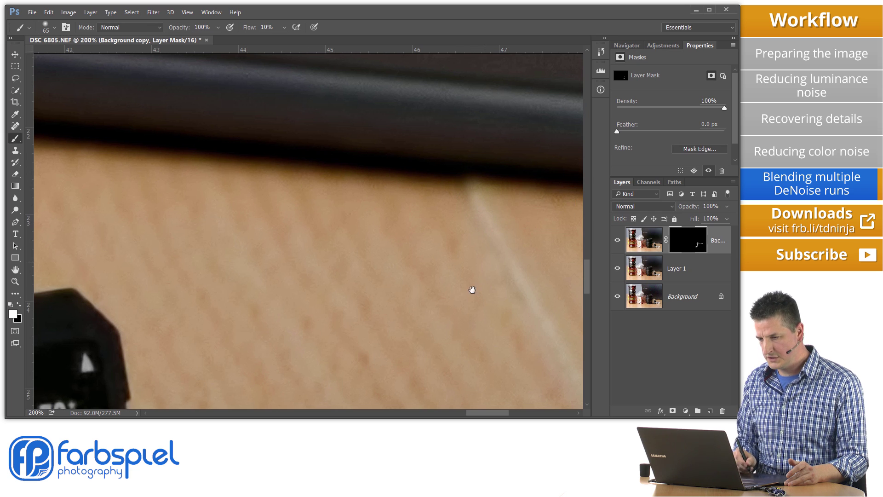
left_click_drag(472, 289, 232, 299)
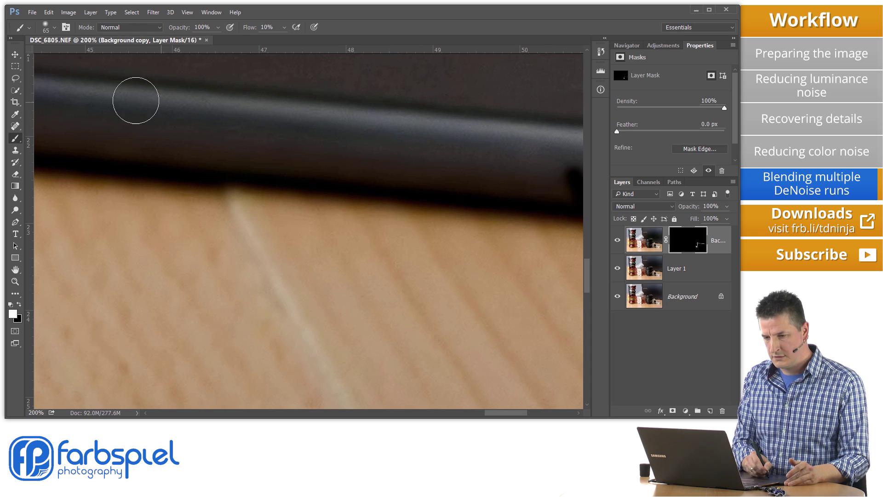
left_click_drag(341, 290, 567, 270)
left_click_drag(230, 276, 419, 270)
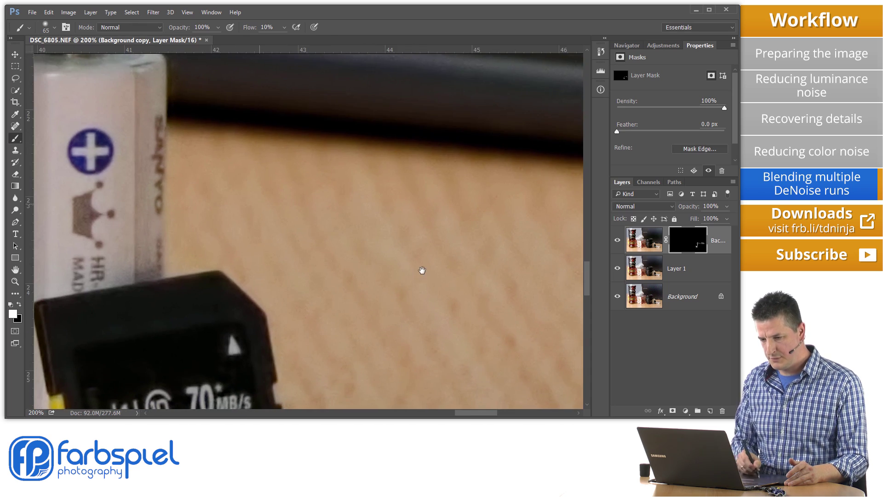
- Paint the mask white over the dark label areas around the BACARDI lettering on the bottle
left_click_drag(69, 138, 408, 245)
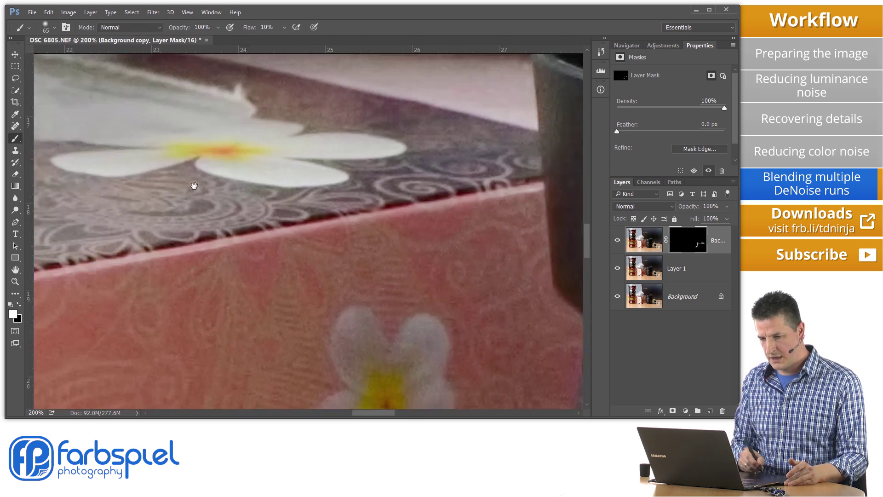
left_click_drag(193, 184, 488, 249)
left_click_drag(92, 161, 450, 326)
left_click_drag(258, 131, 386, 399)
left_click_drag(296, 208, 327, 258)
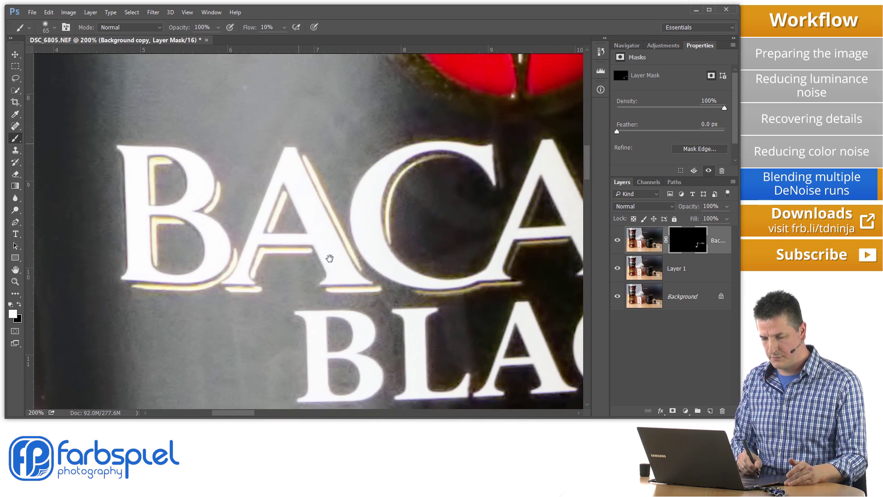
mouse_move(318, 153)
left_mouse_down()
mouse_move(364, 304)
mouse_move(345, 120)
mouse_move(336, 170)
left_mouse_up()
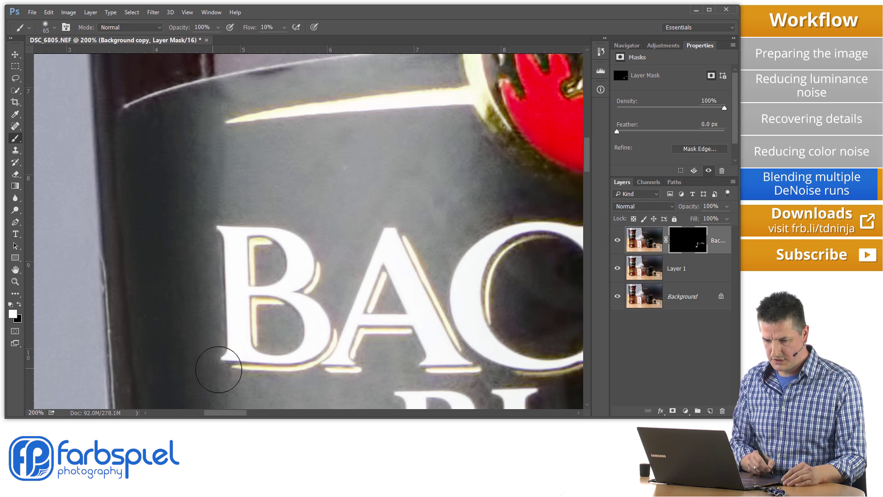
left_click_drag(218, 370, 229, 377)
left_click_drag(354, 267, 291, 125)
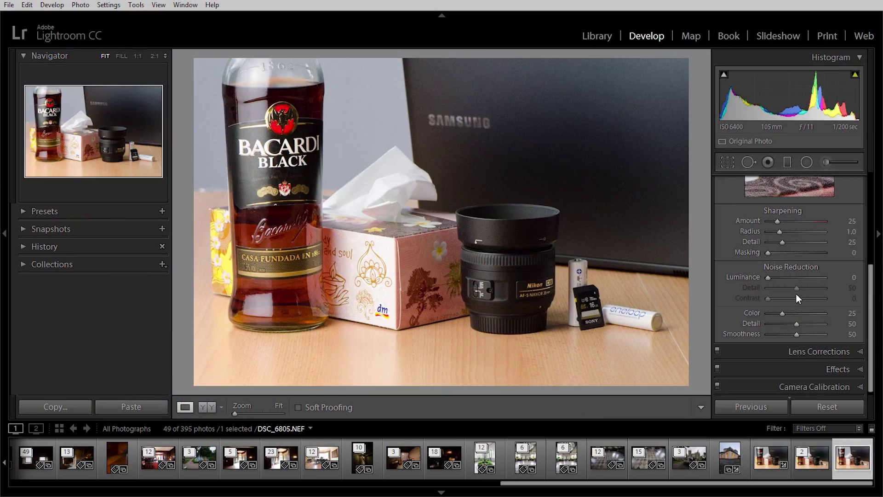
- Switch to Lightroom, set the sharpening Amount and the Color noise reduction of DSC_6805.NEF to 0, and inspect the photo enlarged
left_click_drag(778, 221, 746, 227)
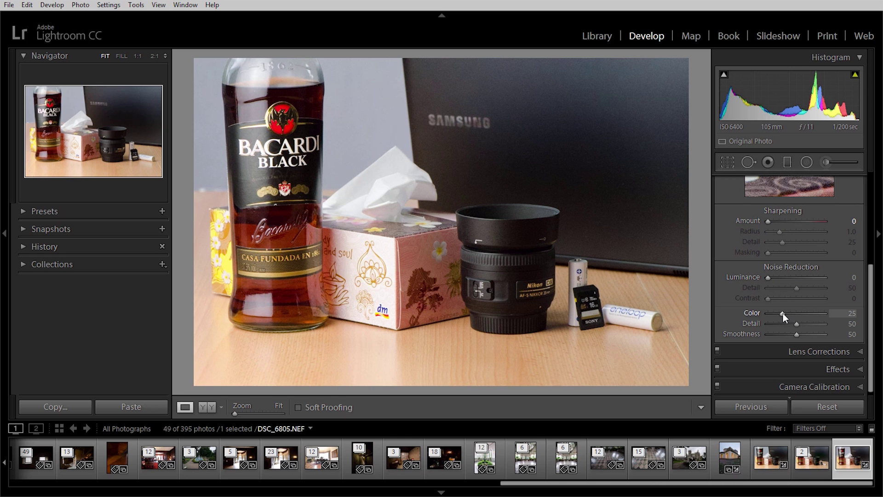
left_click_drag(783, 313, 767, 314)
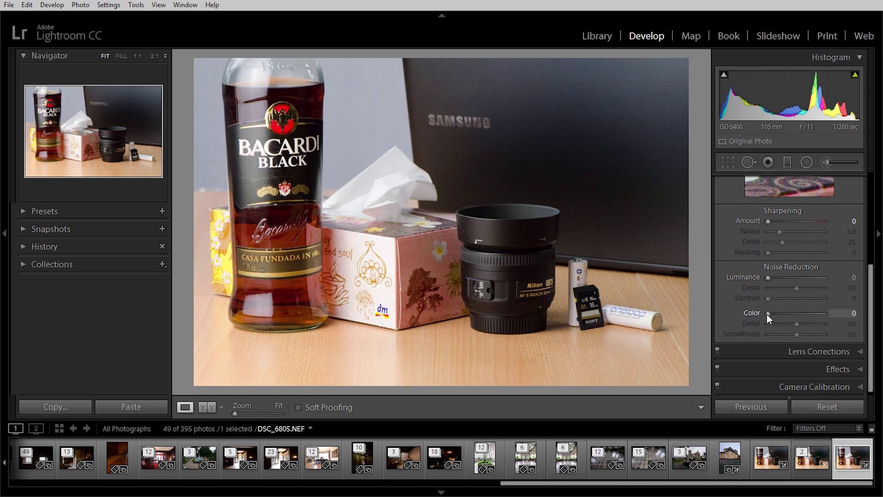
left_click(159, 57)
left_click_drag(453, 327, 585, 121)
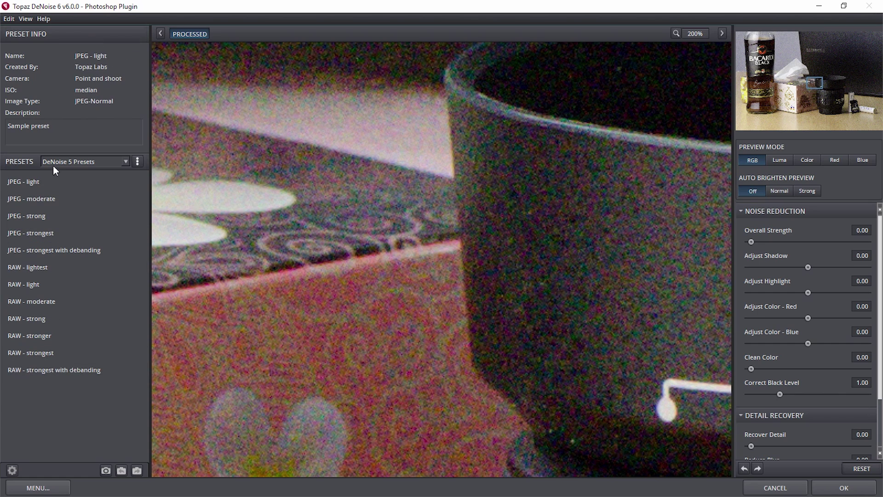
- In Topaz DeNoise 6, set Overall Strength to 0.26, Adjust Shadow to 0.15 and Adjust Highlight to -1.00 using the Luma preview
left_click(64, 198)
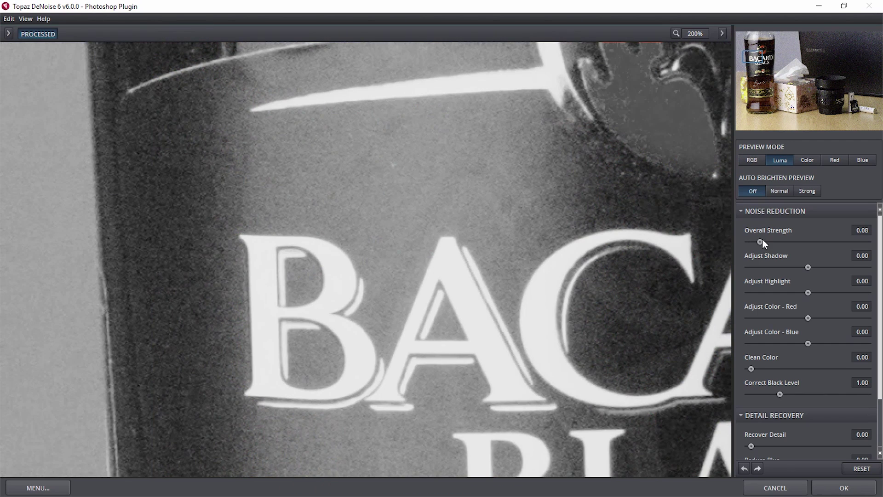
left_click_drag(762, 240, 768, 242)
left_click_drag(808, 267, 816, 267)
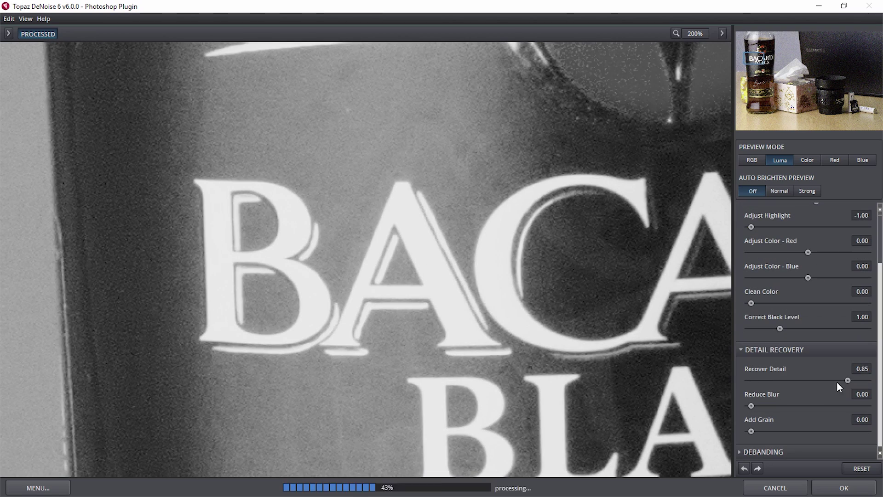
- Set Recover Detail and Clean Color to 0.22 and both color adjustments to 0.18, raise Reduce Blur, and compare the bottle label with the original
left_click_drag(817, 380, 799, 383)
left_click_drag(751, 405, 772, 407)
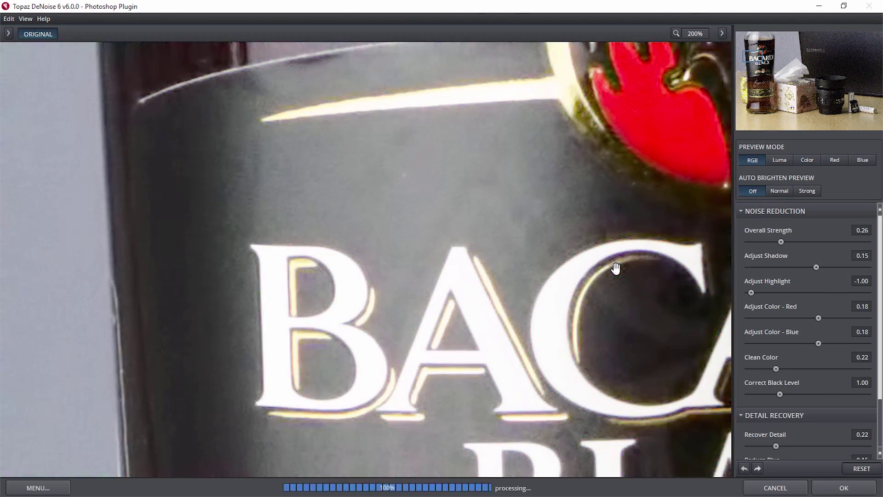
left_click_drag(240, 201, 263, 193)
left_click_drag(593, 238, 483, 197)
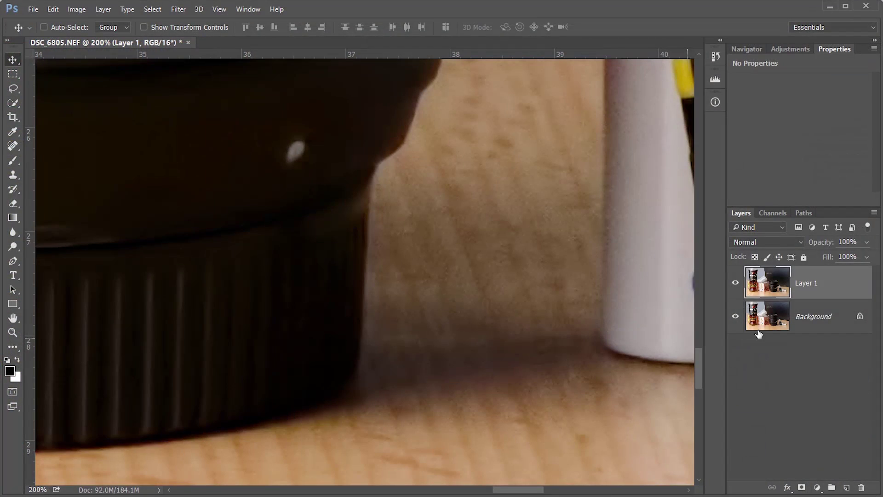
- Duplicate the Background layer in Photoshop and move the copy above Layer 1
left_click(766, 315)
key("ctrl+j")
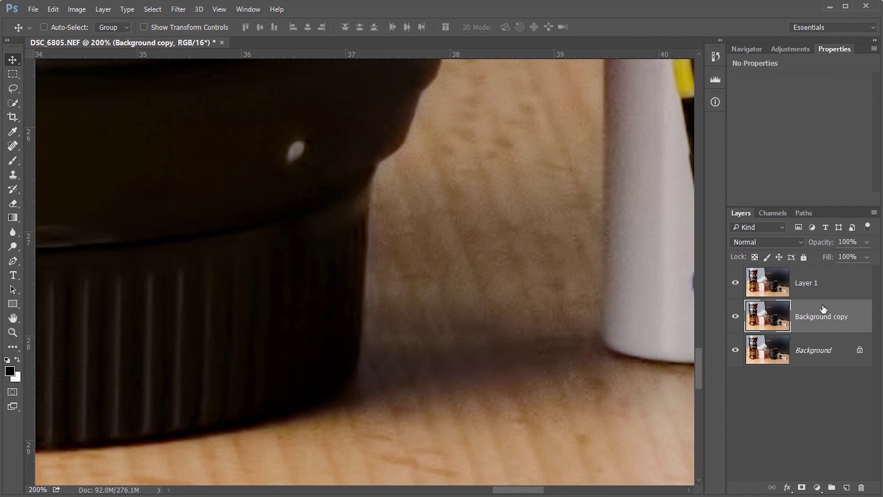
left_click_drag(768, 310, 822, 294)
- Run Topaz DeNoise 6 on the Background copy with Overall Strength at 0.35, checking the table shadow and the bottle label
left_click(179, 9)
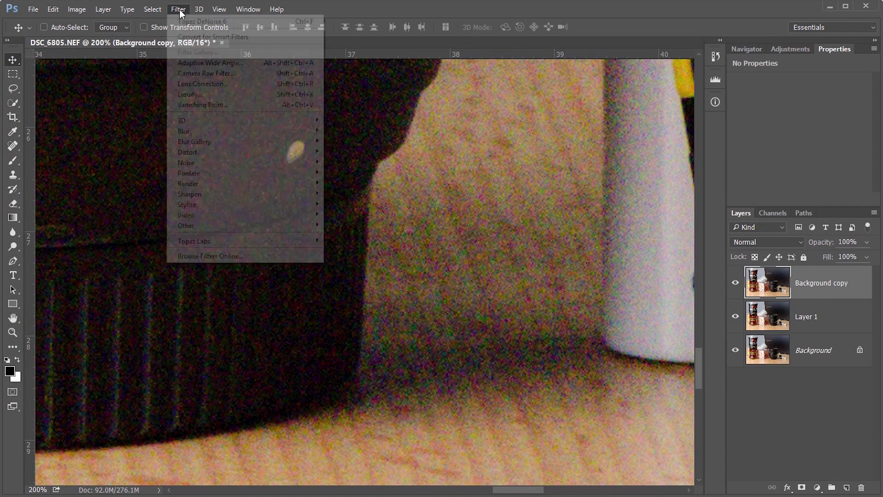
mouse_move(211, 241)
left_click(161, 276)
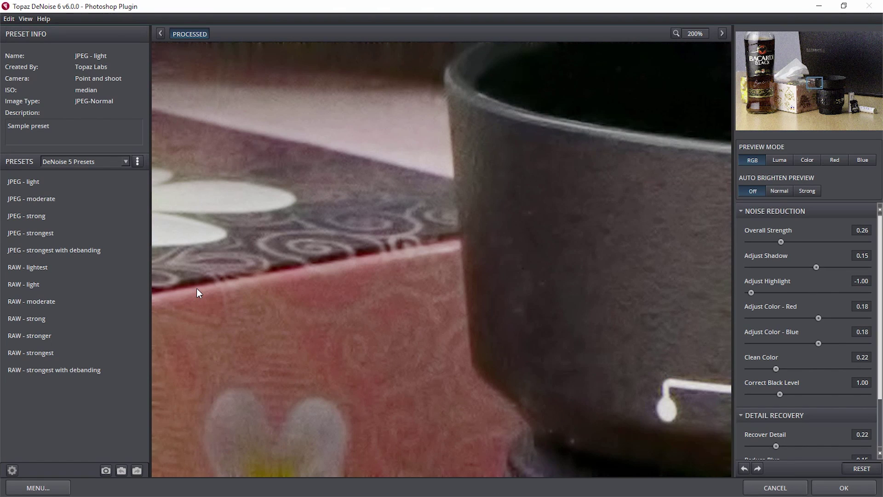
left_click(843, 108)
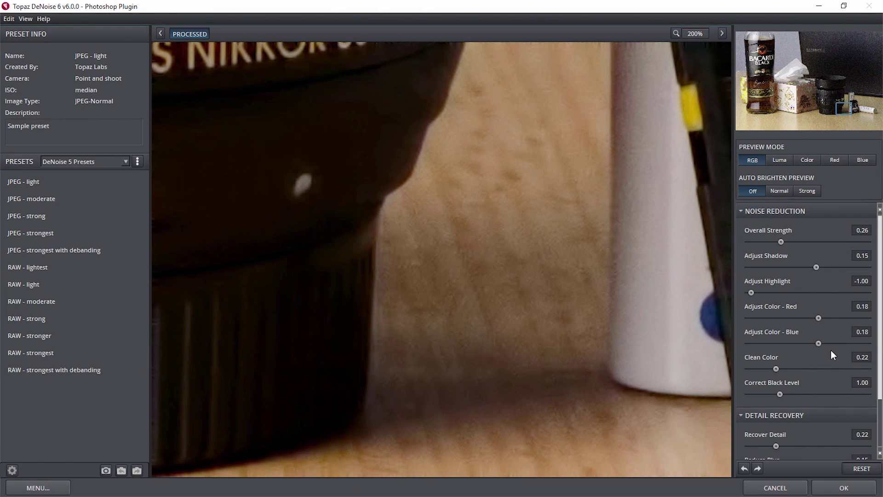
left_click_drag(781, 242, 786, 242)
left_click_drag(555, 189, 565, 230)
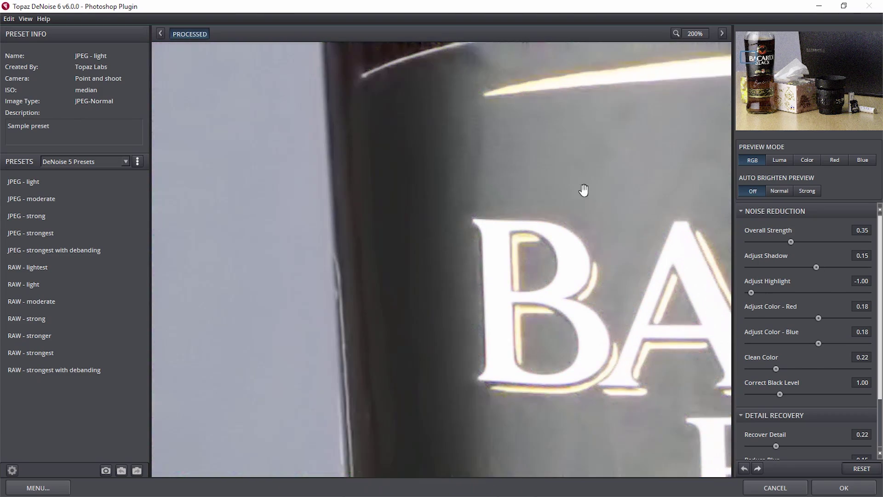
left_click_drag(584, 192, 582, 228)
left_click_drag(611, 284, 612, 180)
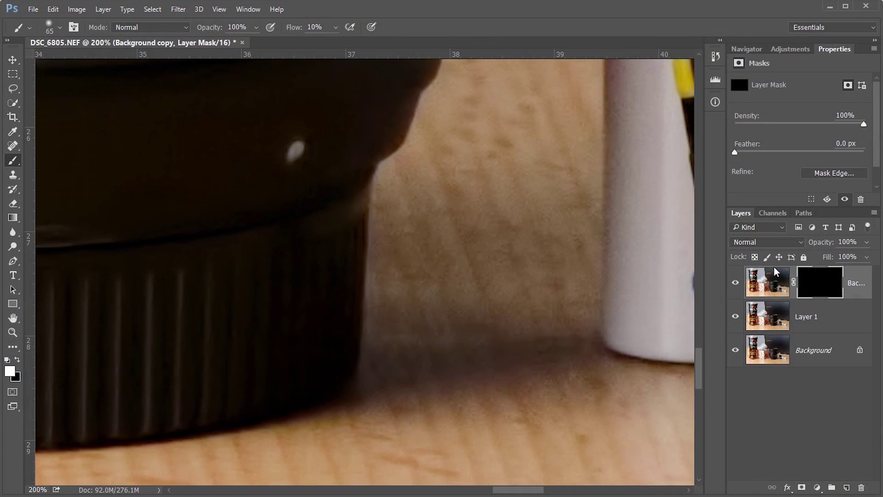
- Paint white on the Background copy's black mask over the table shadow beside the lens and up the battery's edge
left_click_drag(510, 239, 517, 283)
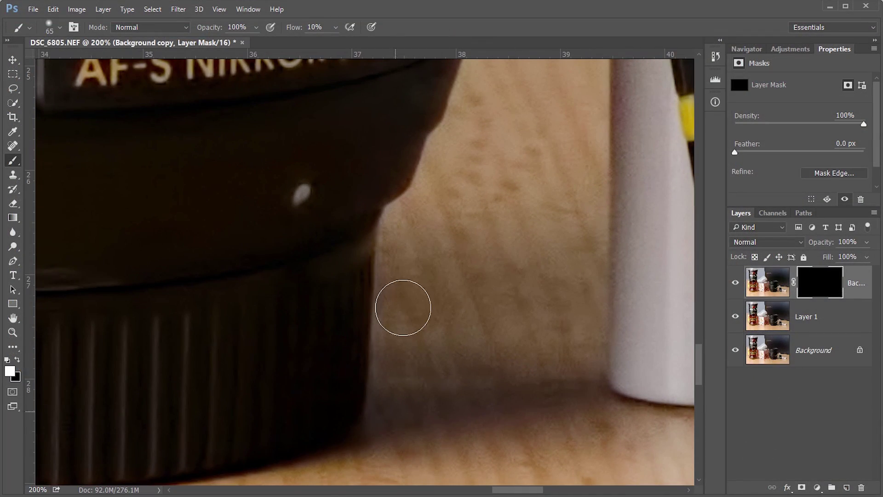
left_click_drag(628, 150, 609, 328)
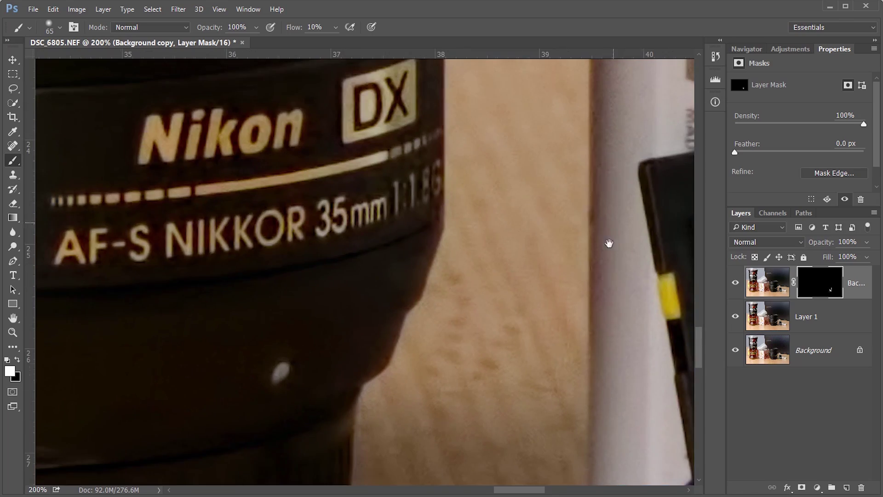
scroll(609, 243, "up", 5)
scroll(519, 286, "right", 5)
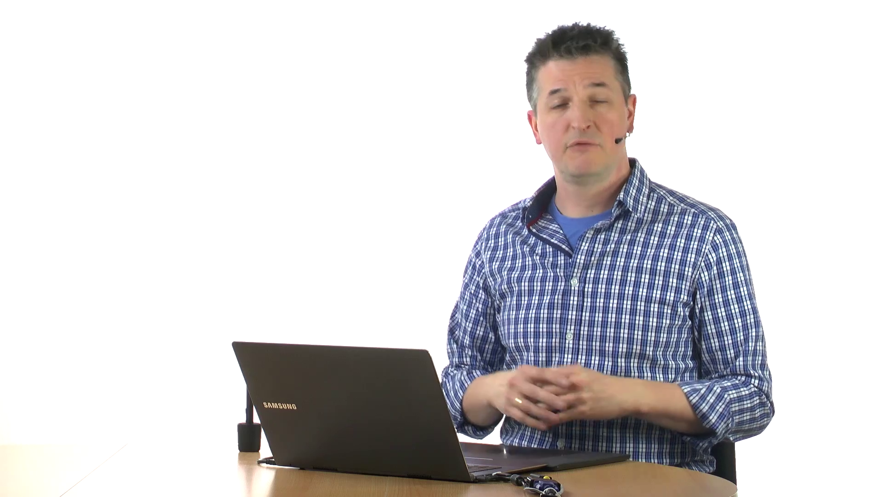